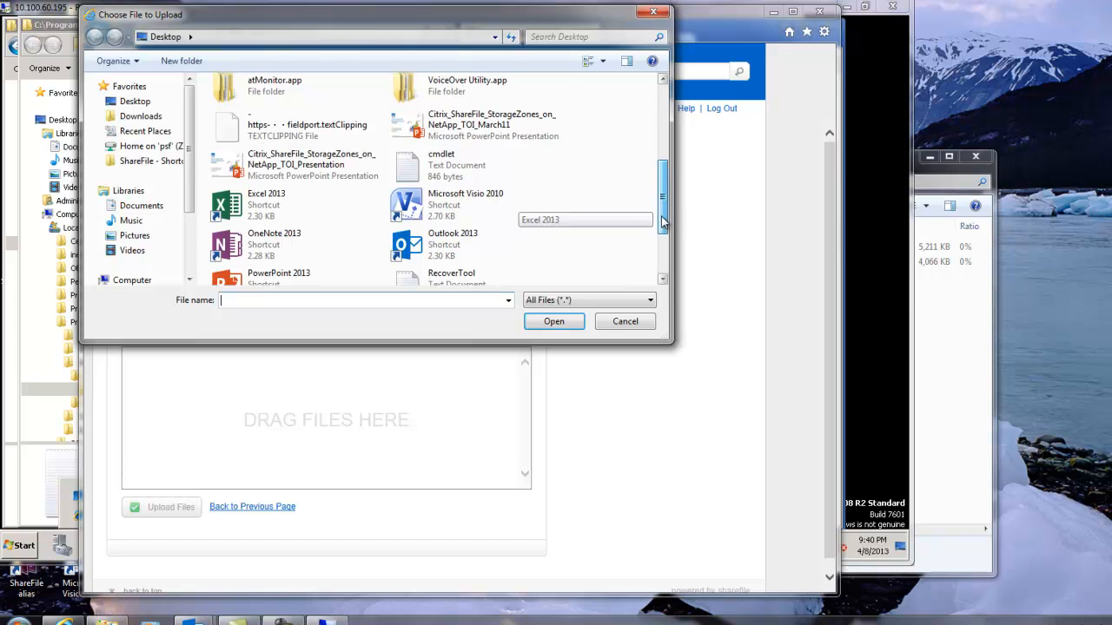
Upload the RecoverTool text document from the Desktop to the Demo Recovery folder.
left_click(481, 223)
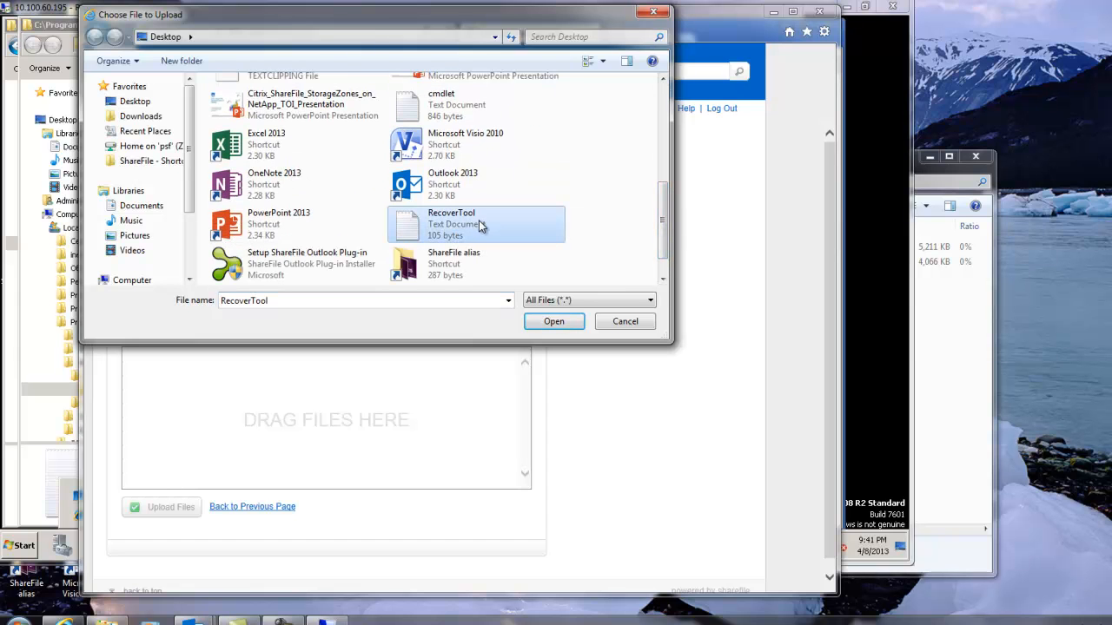
left_click(555, 326)
left_click(159, 506)
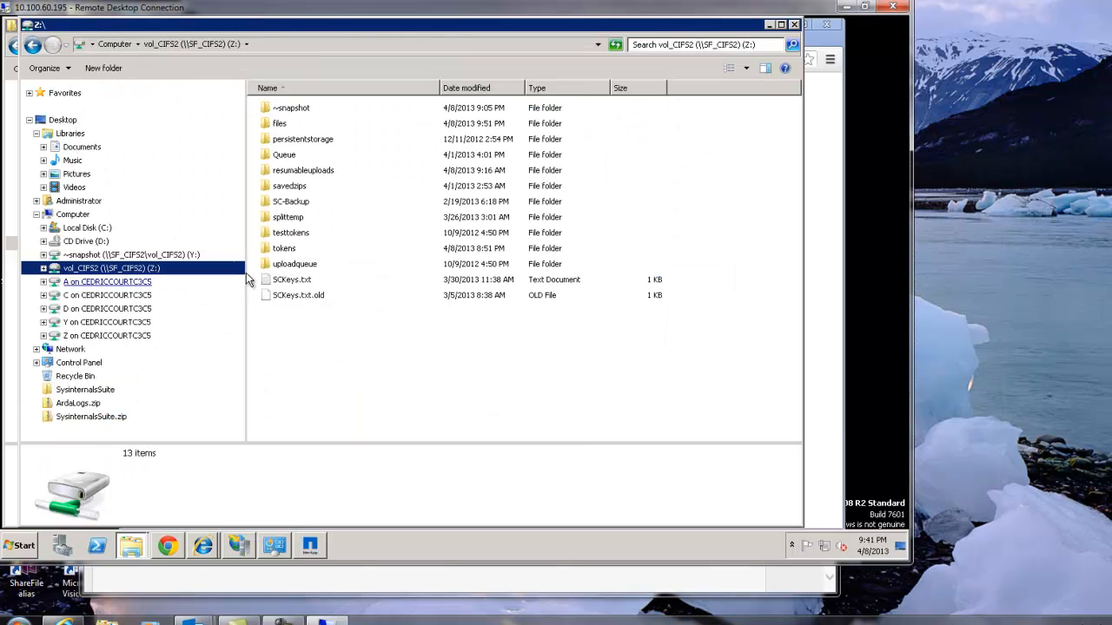
On the remote Z: drive, open persistentstorage\sf-us-1\a99af057-5c18-42ab-8fd5-2571aa0ad8df and sort its files by modification date, newest first.
double_click(306, 140)
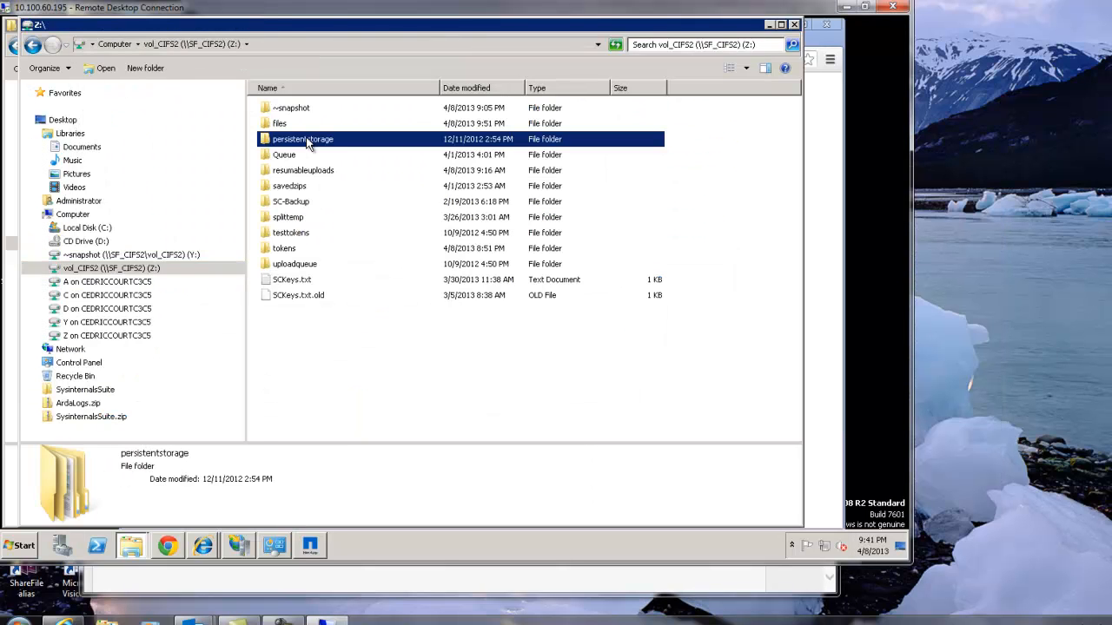
double_click(289, 110)
double_click(304, 111)
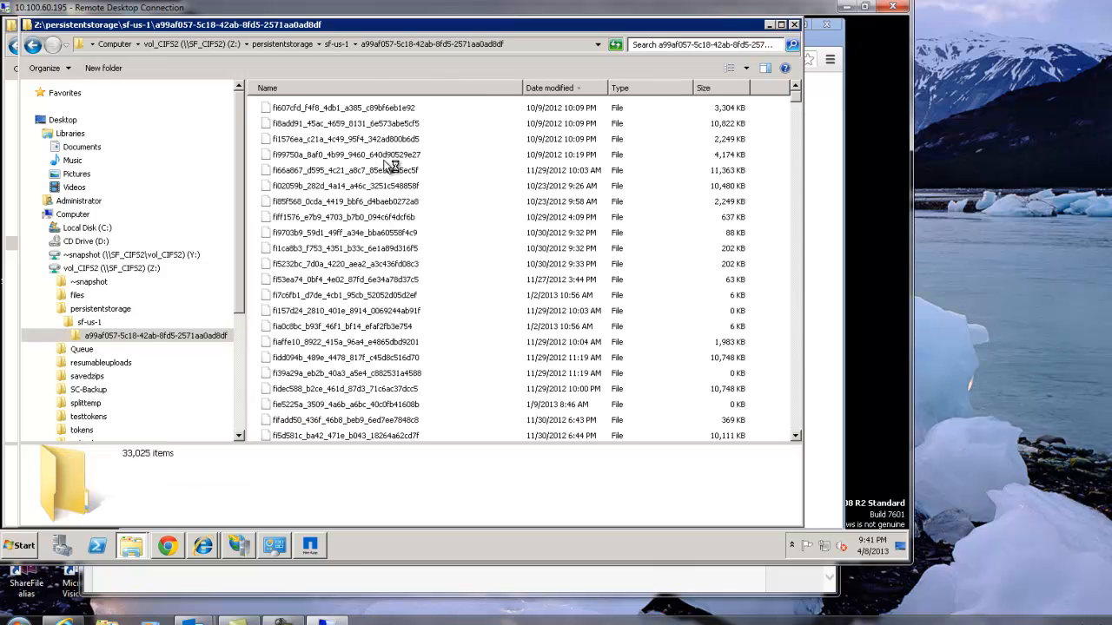
left_click(566, 88)
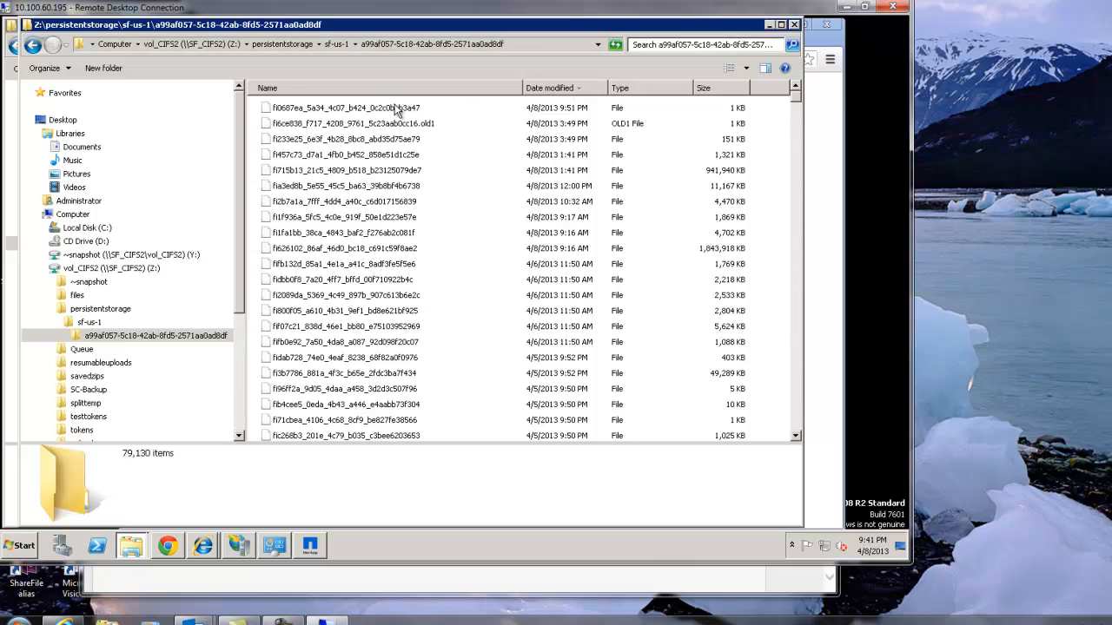
Open the newest file, fi0687ea_5a34_4c07_b424_0c2c0bbb3a47, in Notepad to examine its text, and close it again.
double_click(389, 107)
left_click(483, 288)
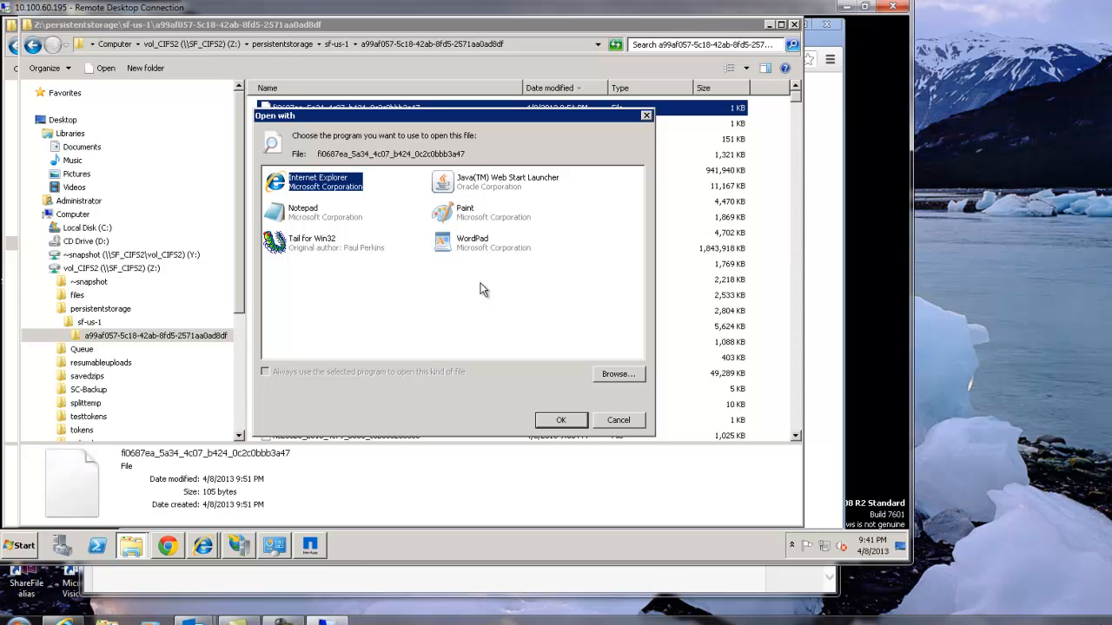
left_click(308, 217)
double_click(306, 219)
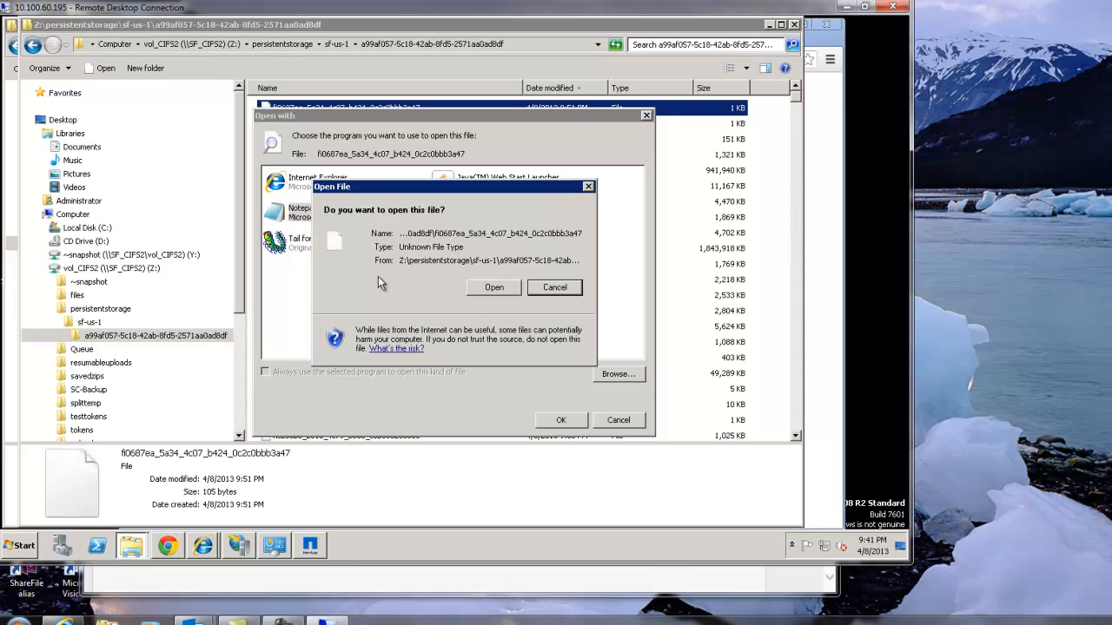
left_click(507, 289)
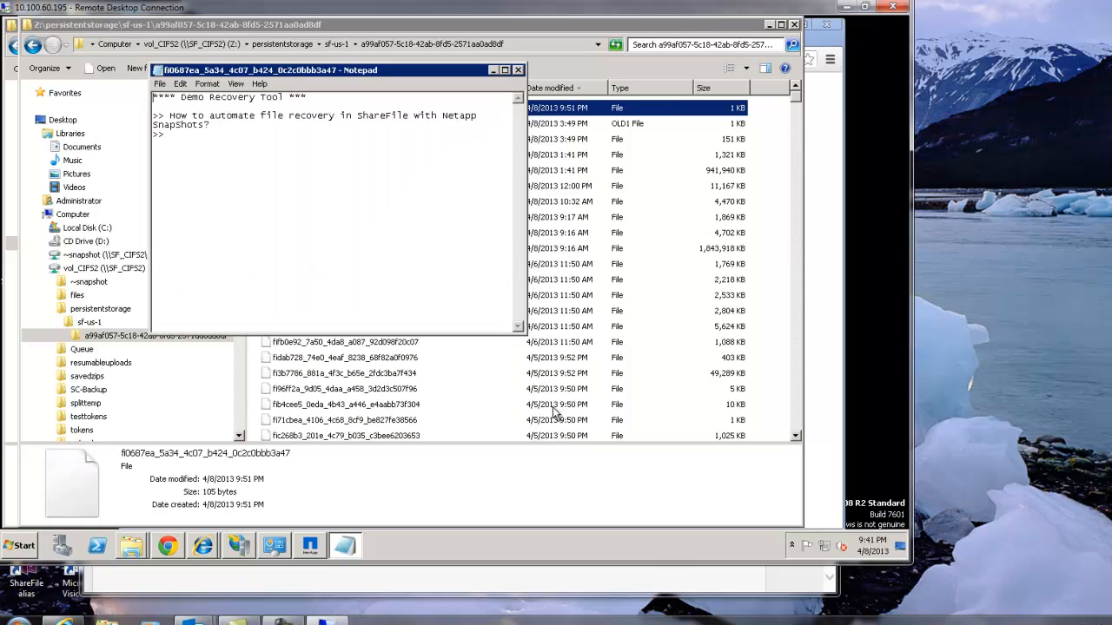
left_click(517, 71)
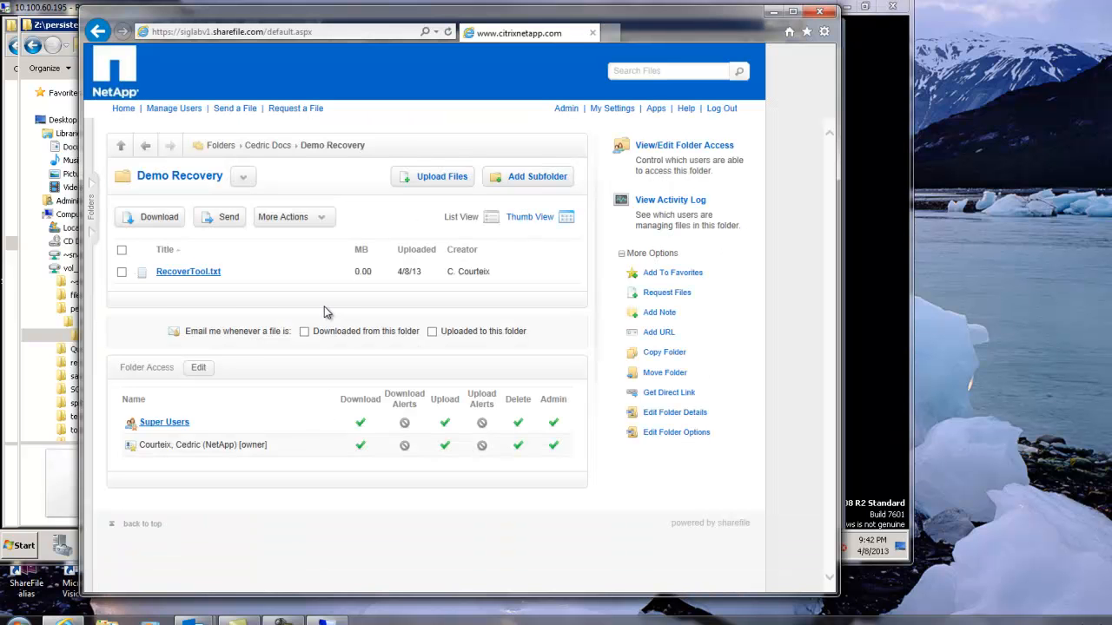
Mark RecoverTool.txt in ShareFile's Demo Recovery folder.
left_click(122, 272)
left_click(283, 218)
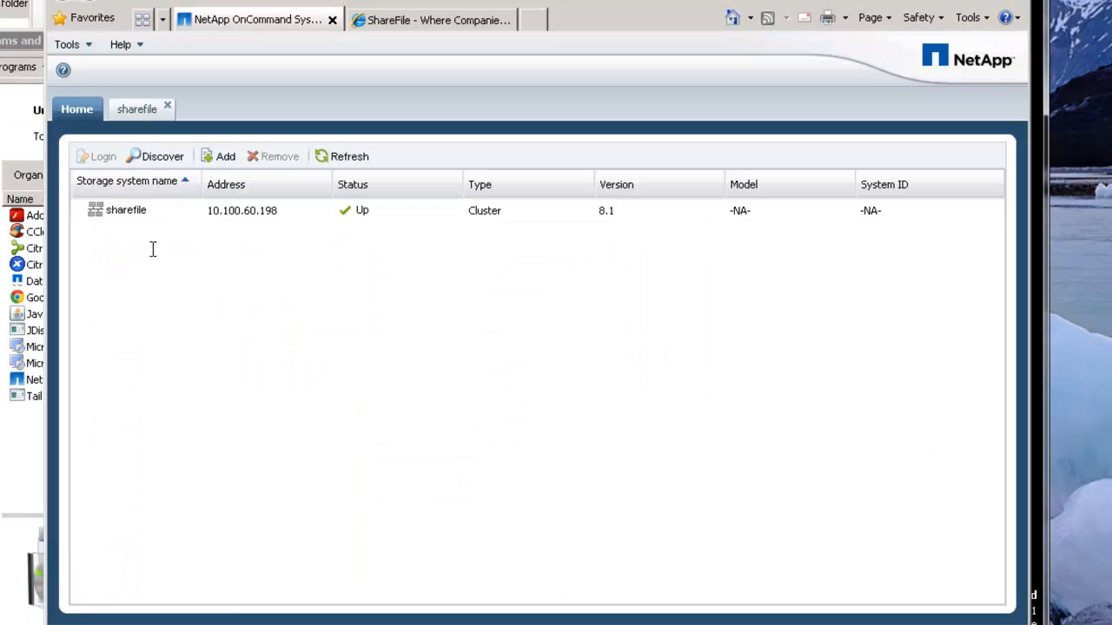
In NetApp OnCommand System Manager, open the sharefile cluster and display the snapshot copies of volume vol_CIFS2.
double_click(125, 203)
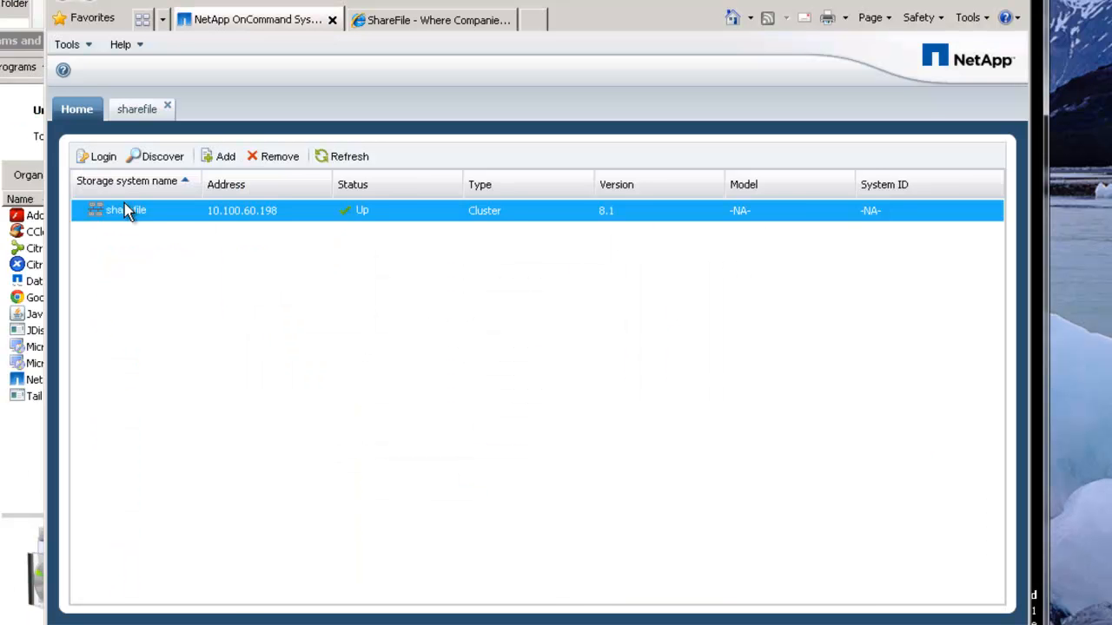
left_click(311, 258)
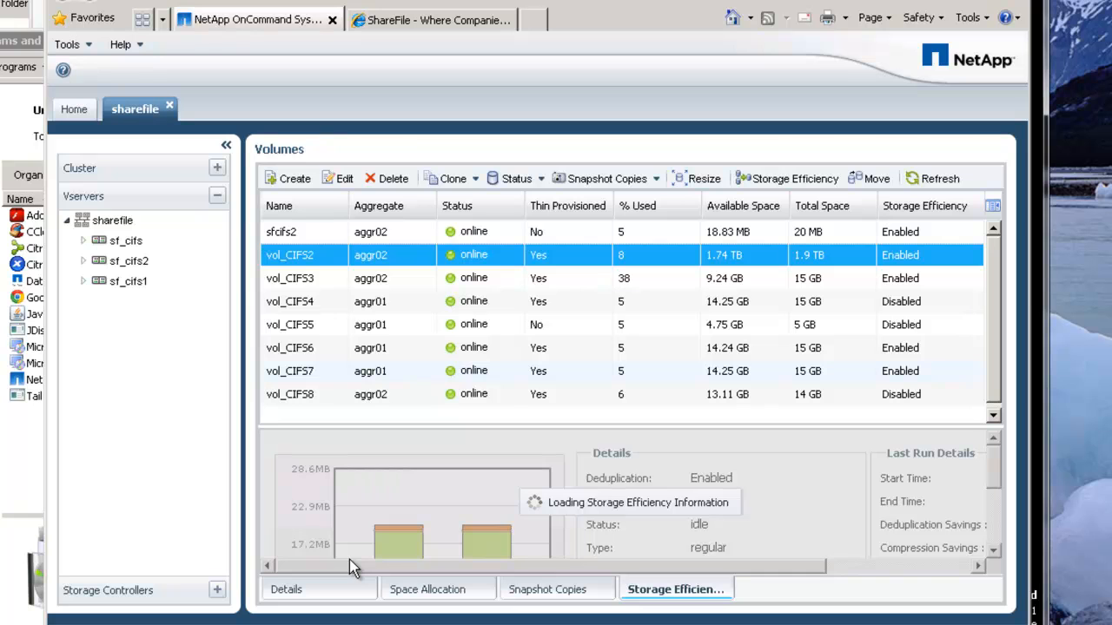
left_click(549, 590)
Create a snapshot copy of vol_CIFS2 named snapshot_08Apr2013_214301CED, select it and widen the snapshot list's Name column.
left_click(302, 478)
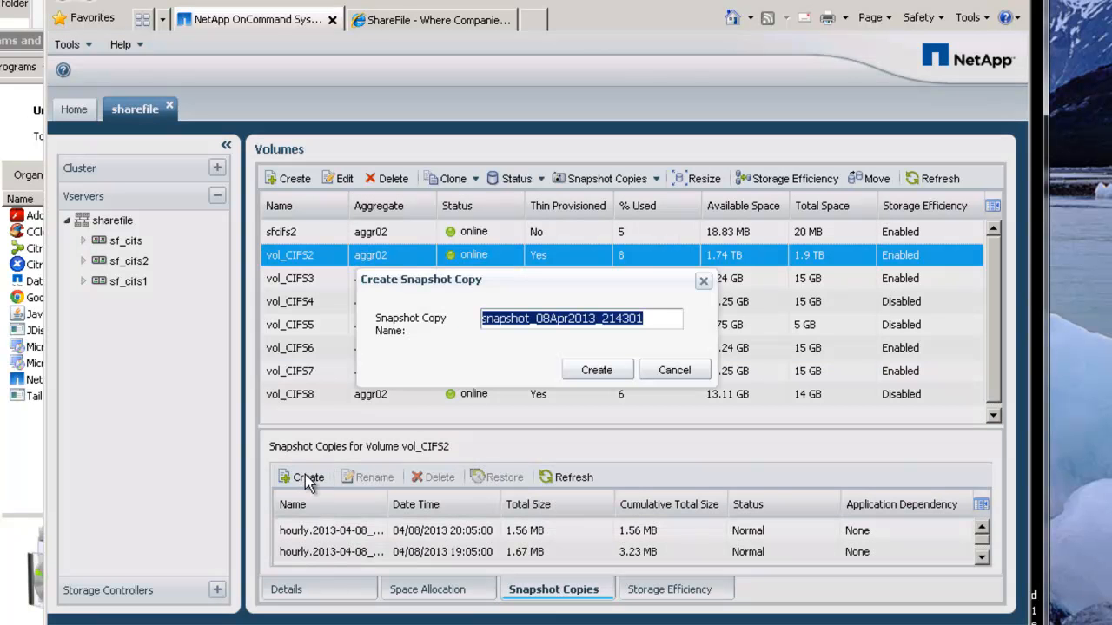
left_click(652, 318)
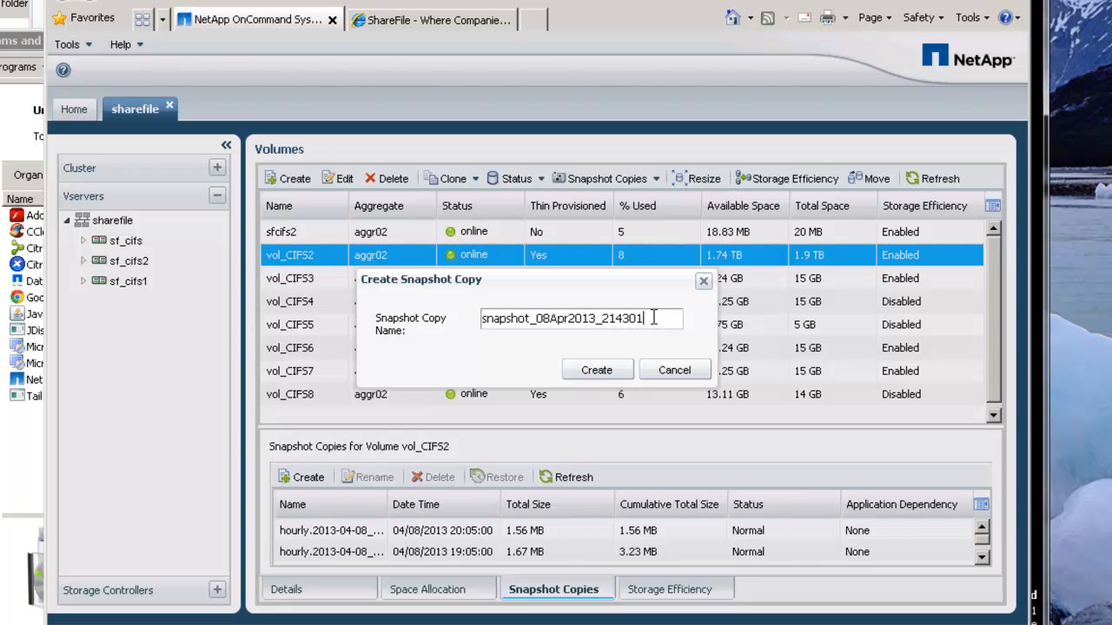
left_click(595, 374)
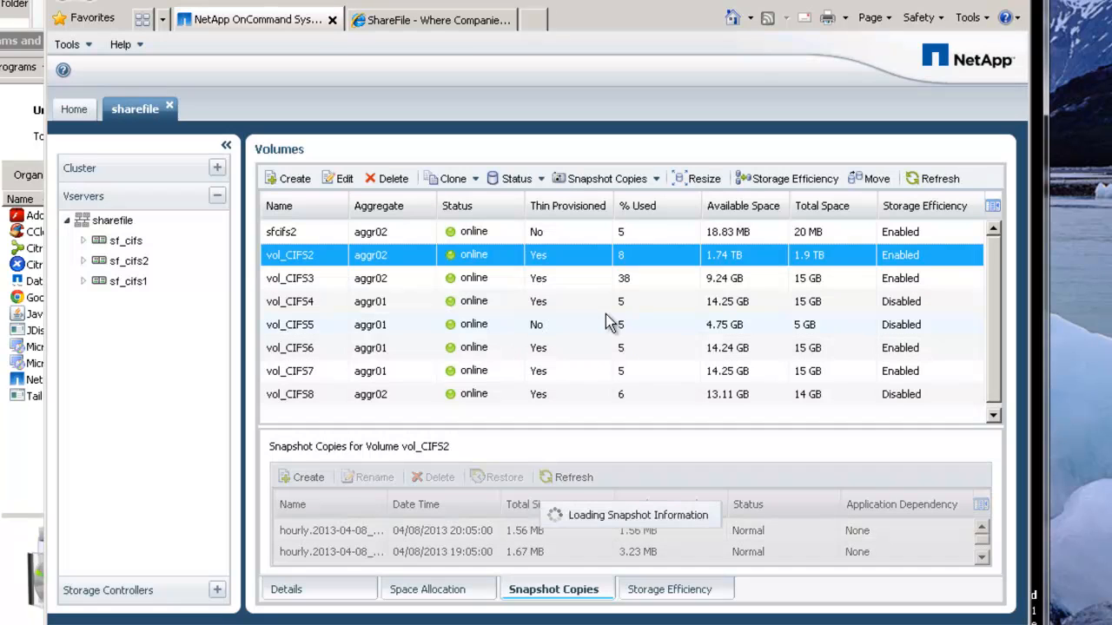
left_click(369, 531)
left_click_drag(388, 502, 444, 501)
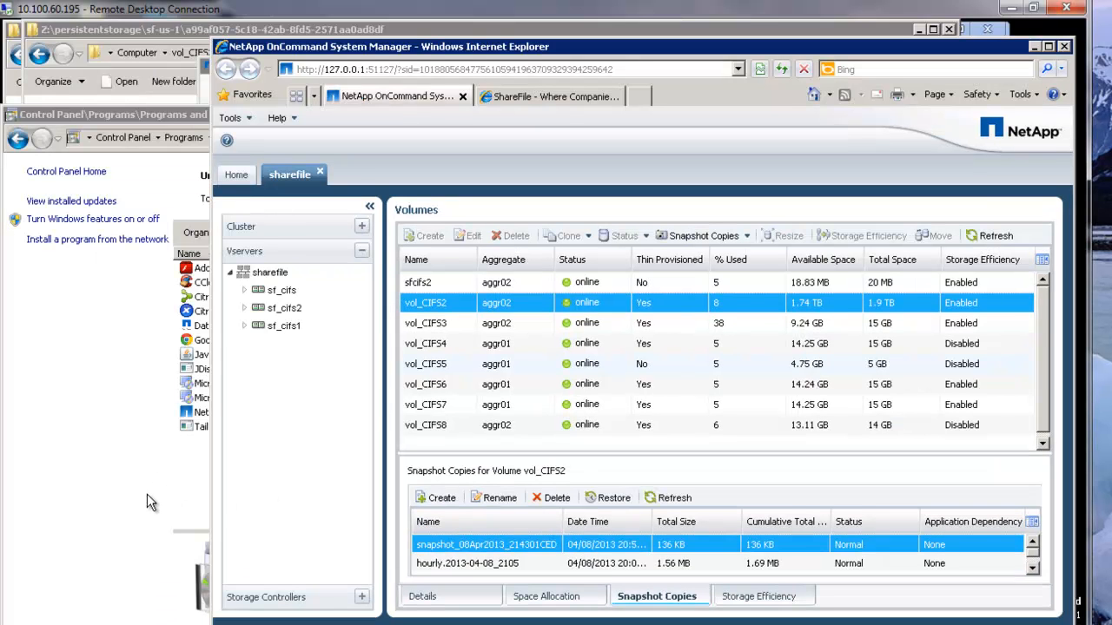
In Windows Explorer, open the a99af057-5c18-42ab-8fd5-2571aa0ad8df folder under persistentstorage\sf-us-1 in snapshot_08Apr2013_214301CED on the Y: drive.
left_click(155, 623)
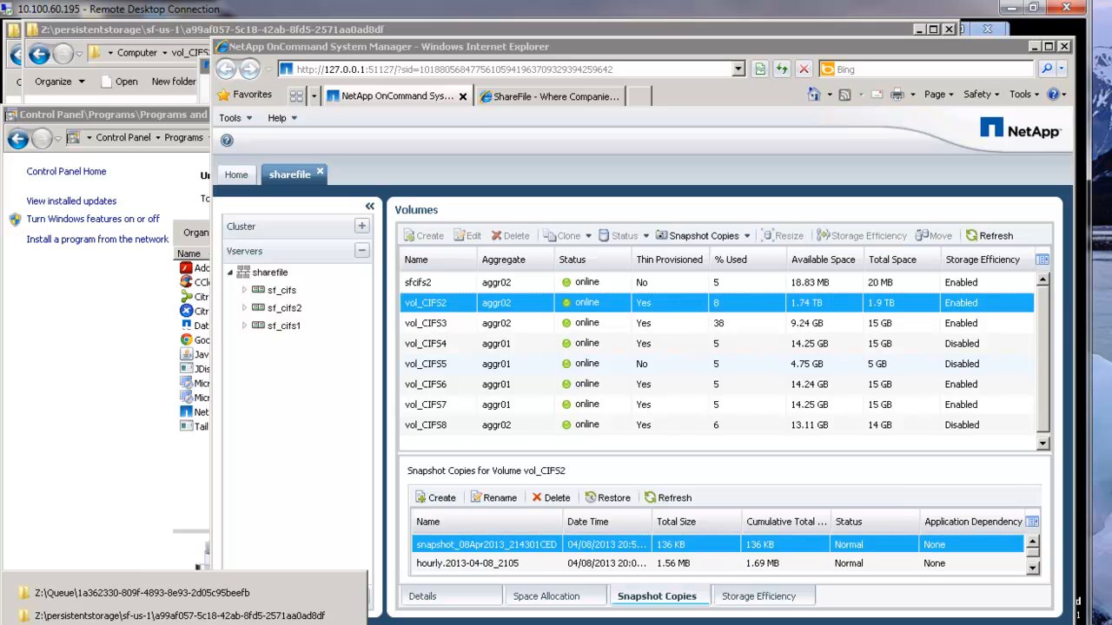
left_click(124, 615)
left_click(82, 319)
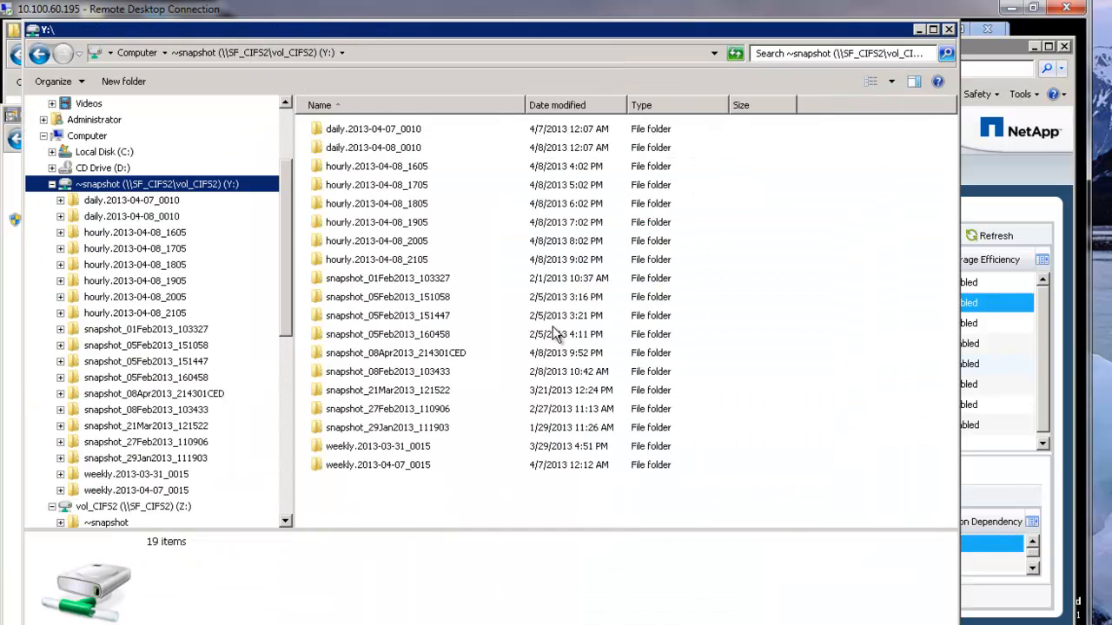
double_click(439, 353)
double_click(352, 147)
double_click(347, 135)
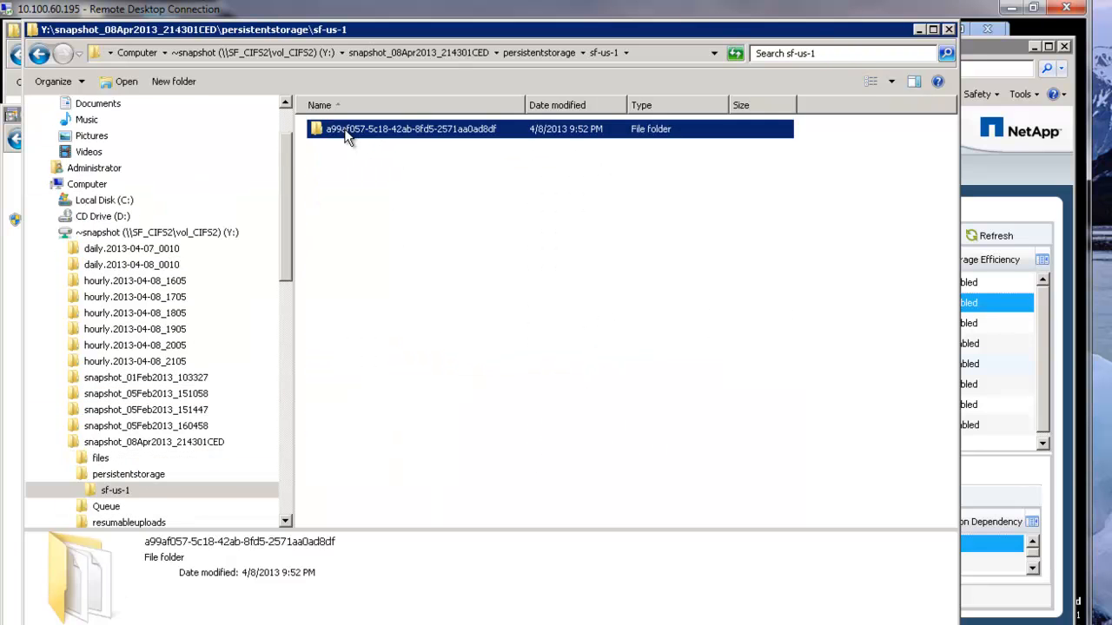
double_click(347, 136)
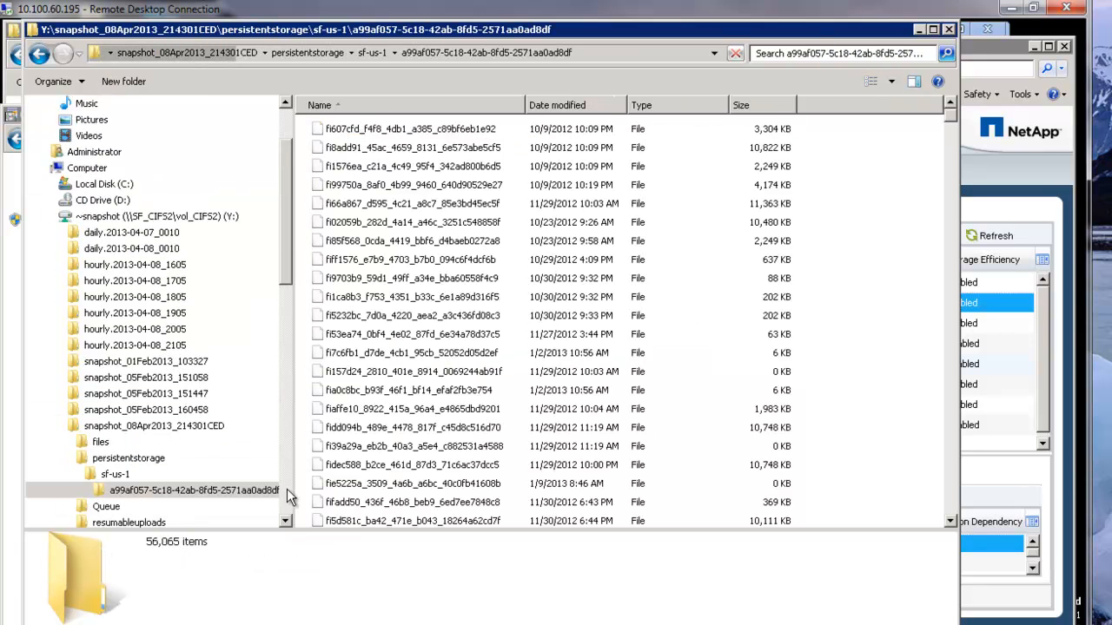
Sort the snapshot folder's files by modification date, newest first, and select fi0687ea_5a34_4c07_b424_0c2c0bbb3a47.
scroll(267, 483, "down", 8)
left_click(573, 104)
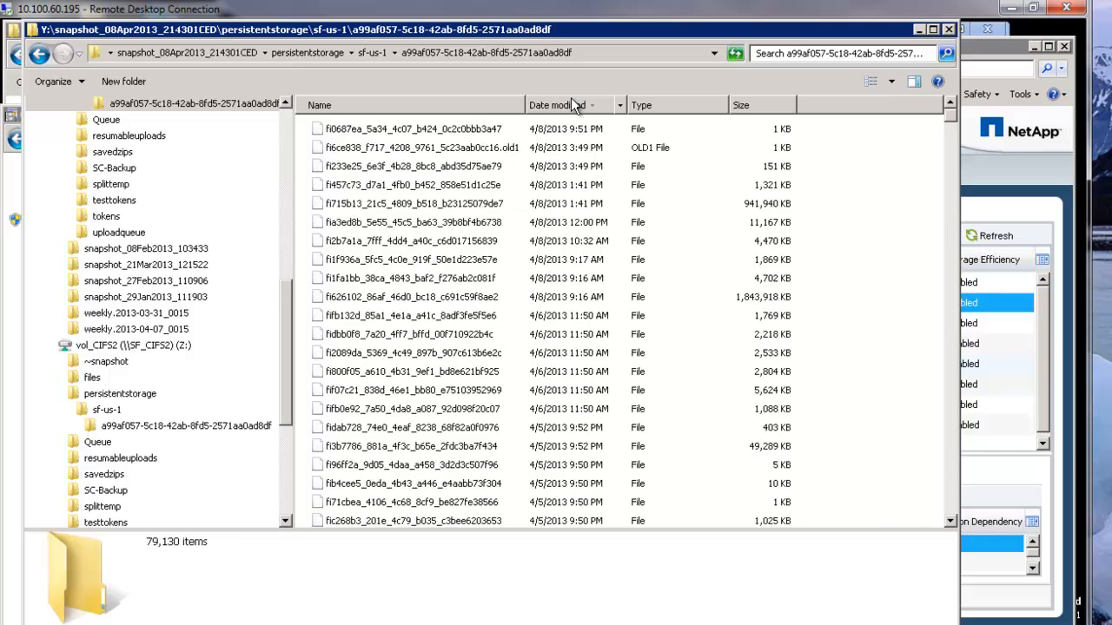
left_click(461, 129)
In the live a99af057-5c18-42ab-8fd5-2571aa0ad8df folder on Z:, rename the newest file to fi0687ea_5a34_4c07_b424_0c2c0bbb3a47.old2.
left_click(186, 426)
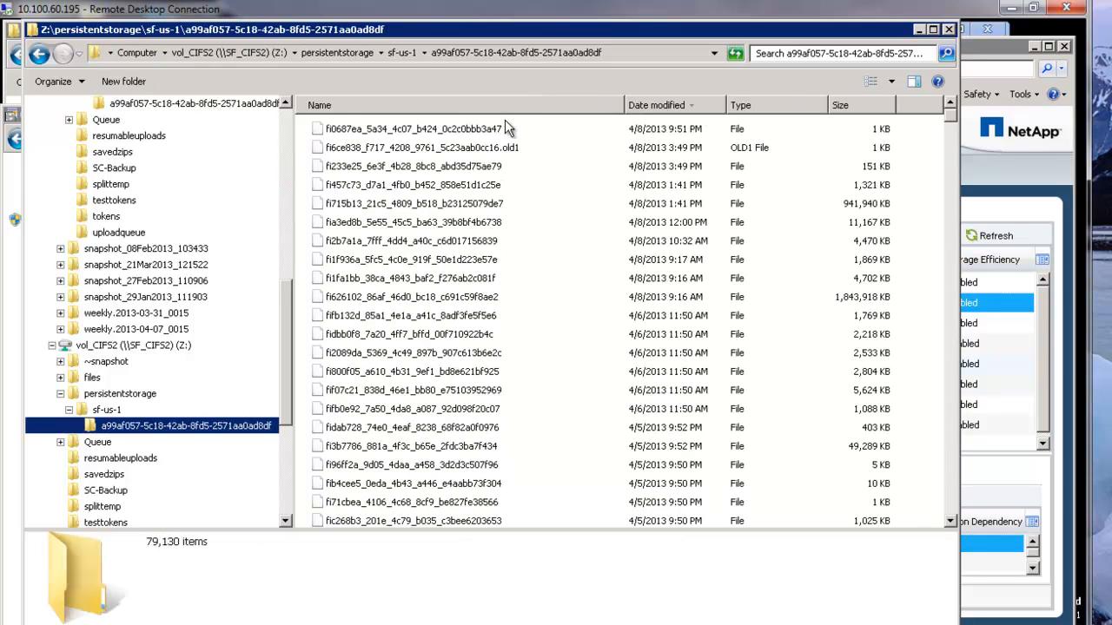
left_click(494, 129)
left_click(493, 128)
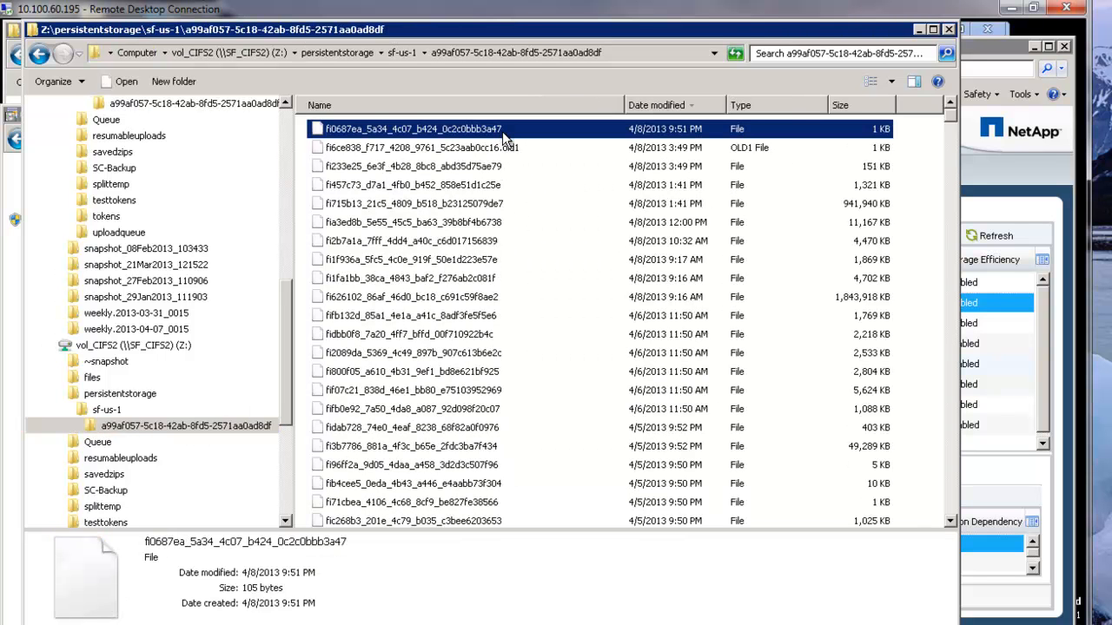
left_click(507, 129)
type(".old2")
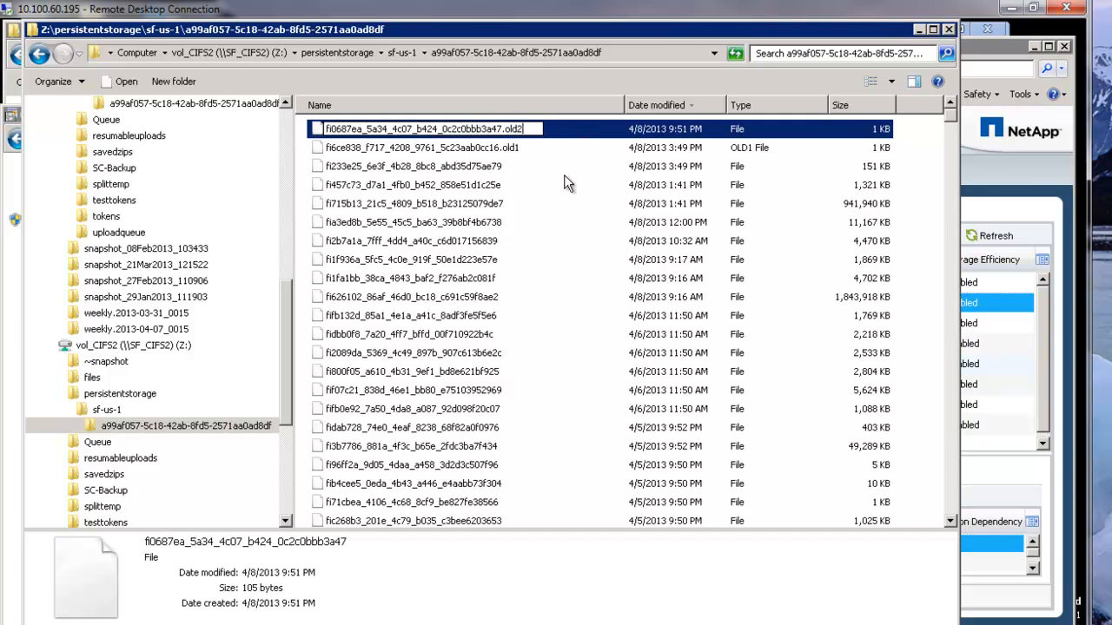
left_click(564, 161)
Switch to the ShareFile site and delete RecoverTool.txt from the Demo Recovery folder.
key("alt+Tab")
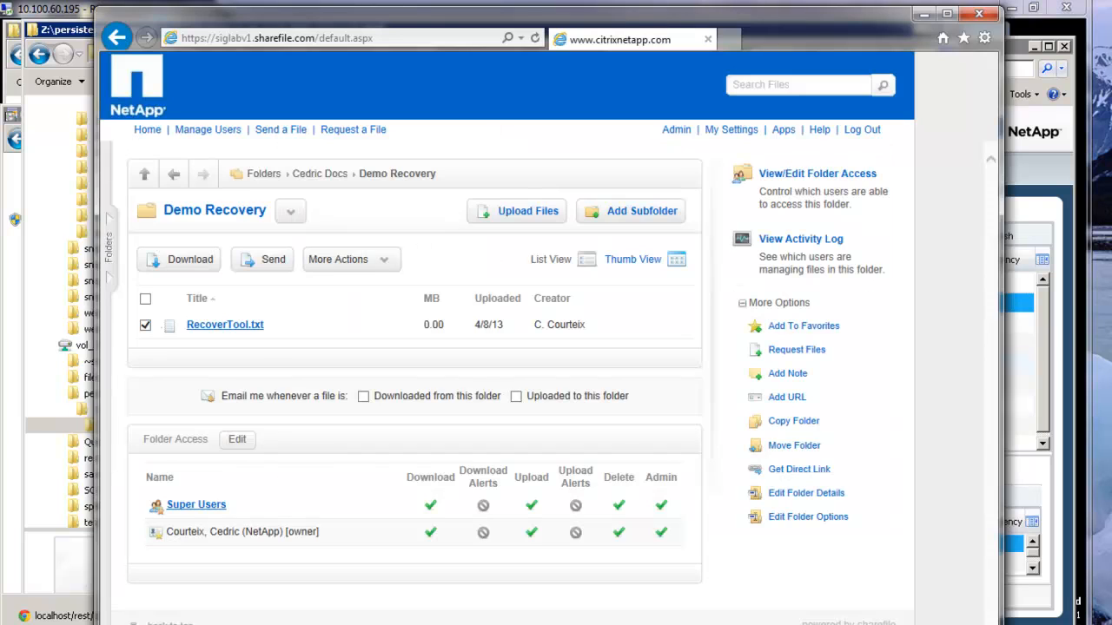
left_click(356, 261)
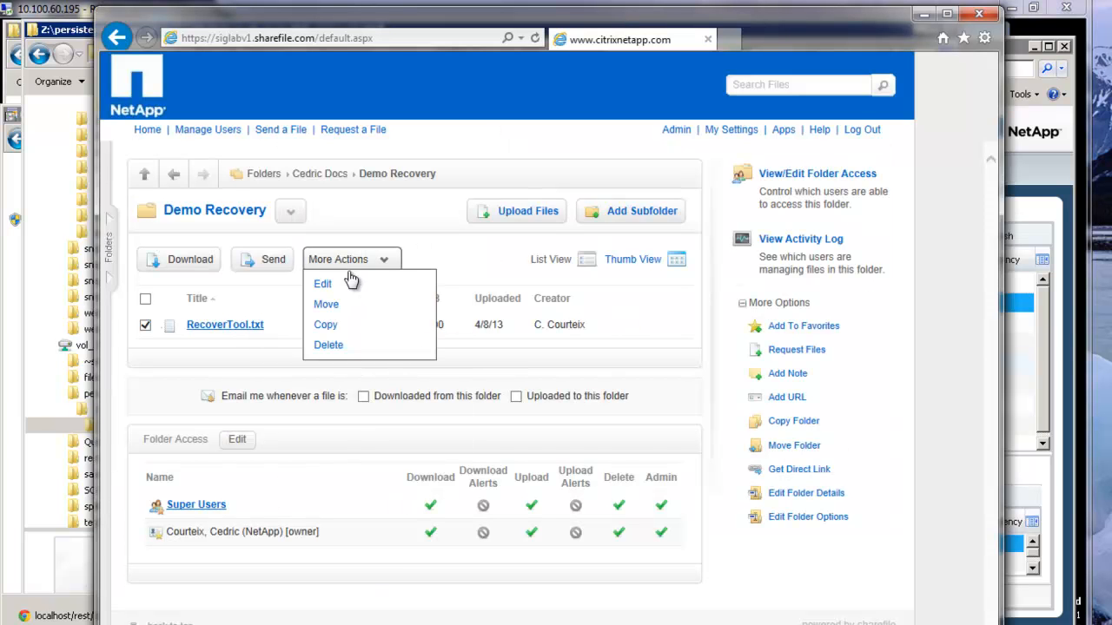
left_click(330, 346)
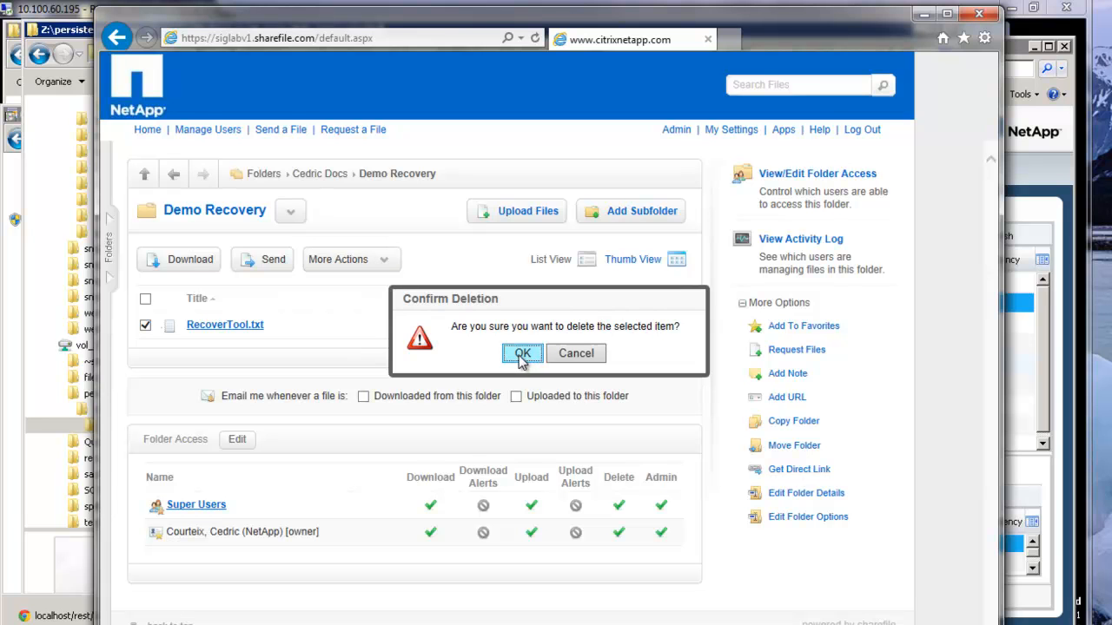
left_click(521, 356)
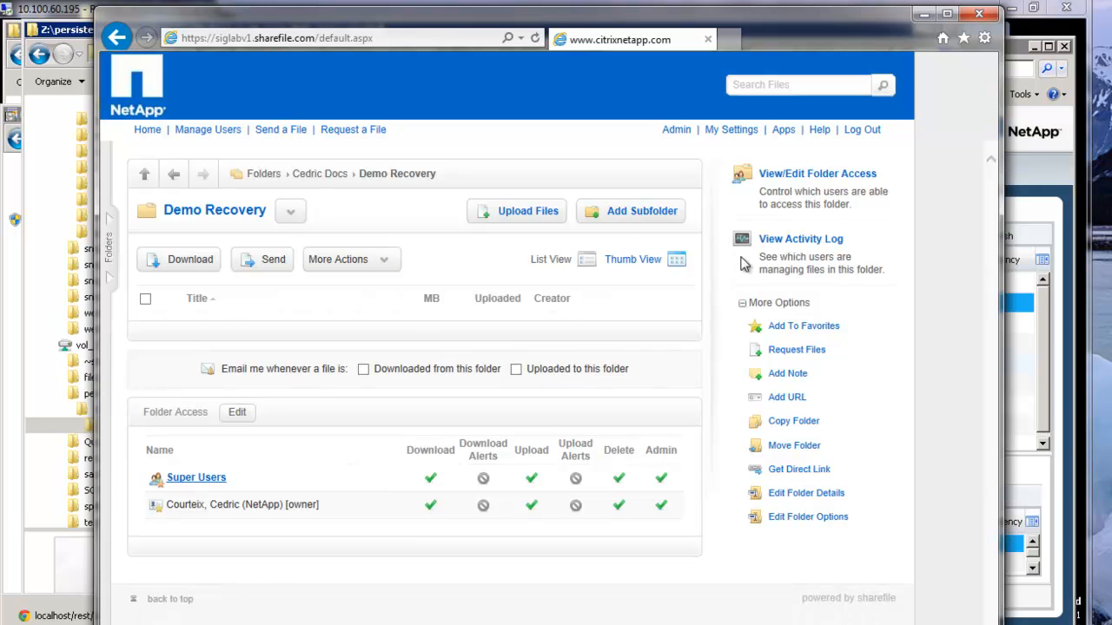
Permanently delete RecoverTool.txt from the ShareFile Recycle Bin.
left_click(181, 167)
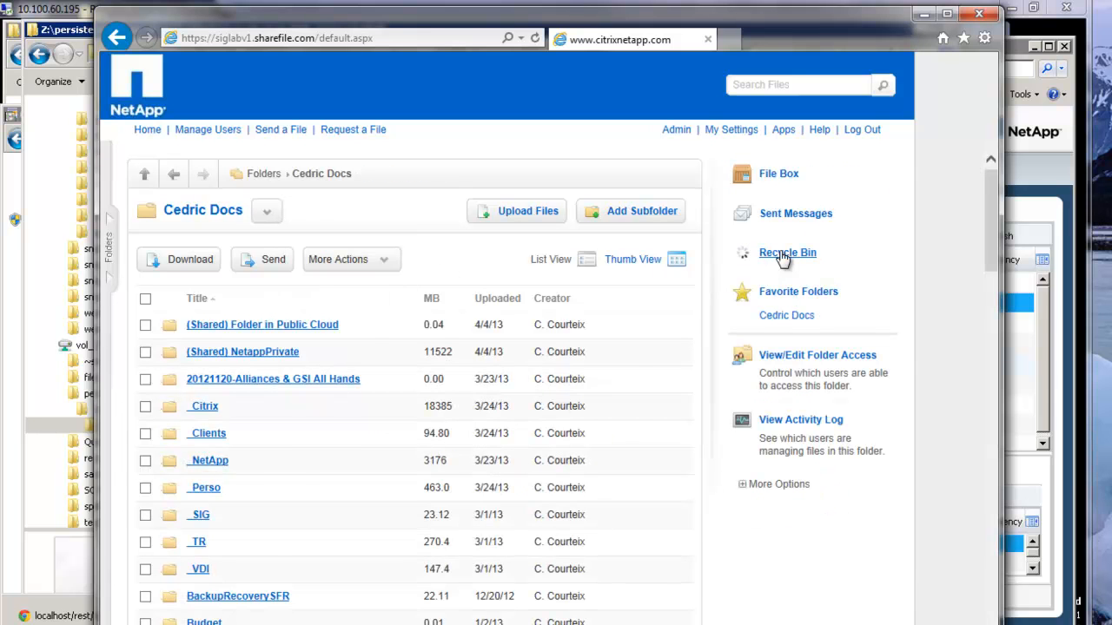
left_click(786, 254)
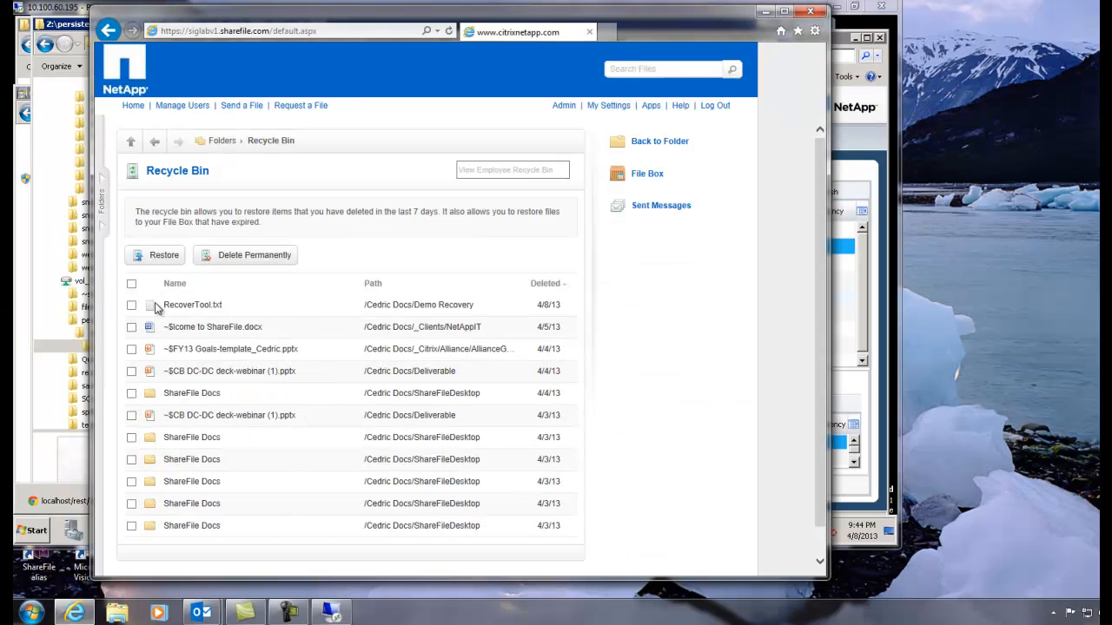
left_click(145, 374)
left_click(256, 256)
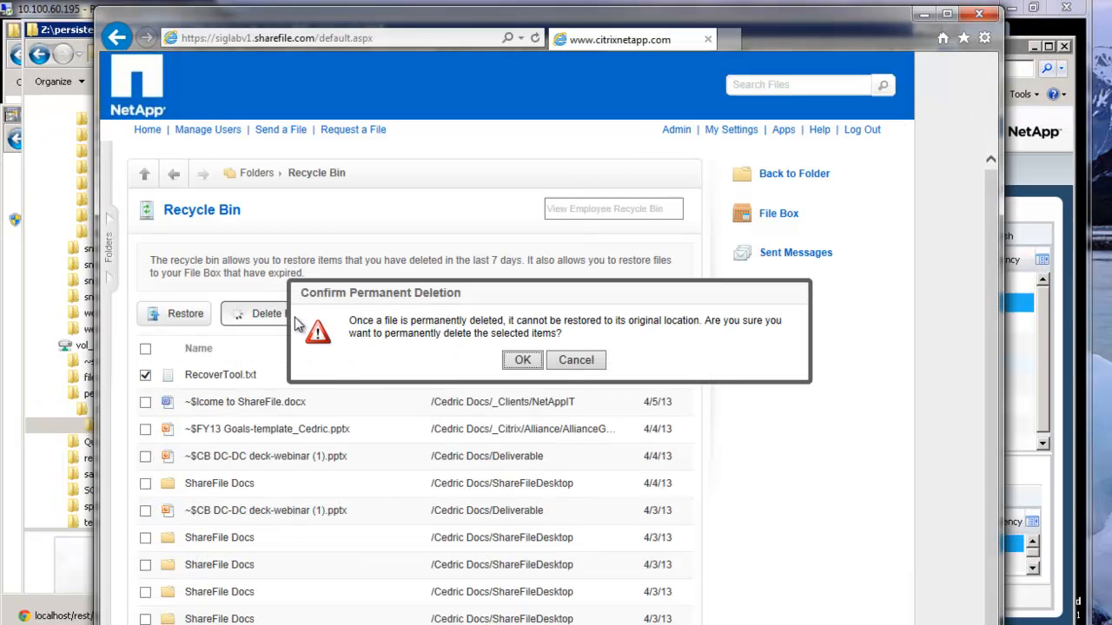
left_click(512, 362)
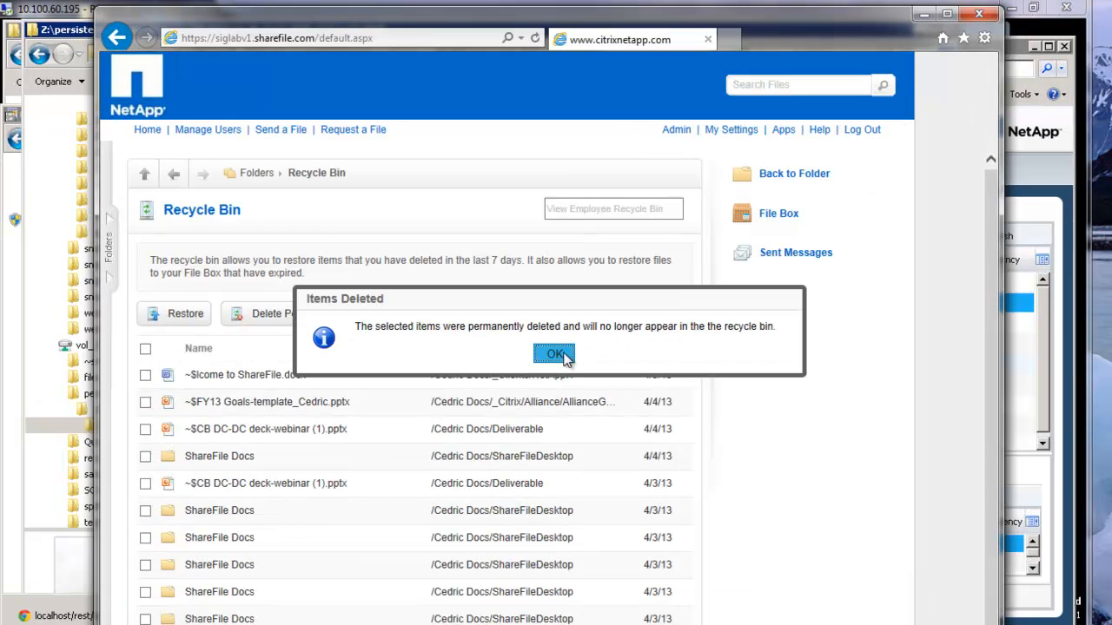
left_click(555, 354)
Return to the home folder list and reopen the Demo Recovery folder to check its contents.
left_click(149, 130)
scroll(404, 608, "down", 6)
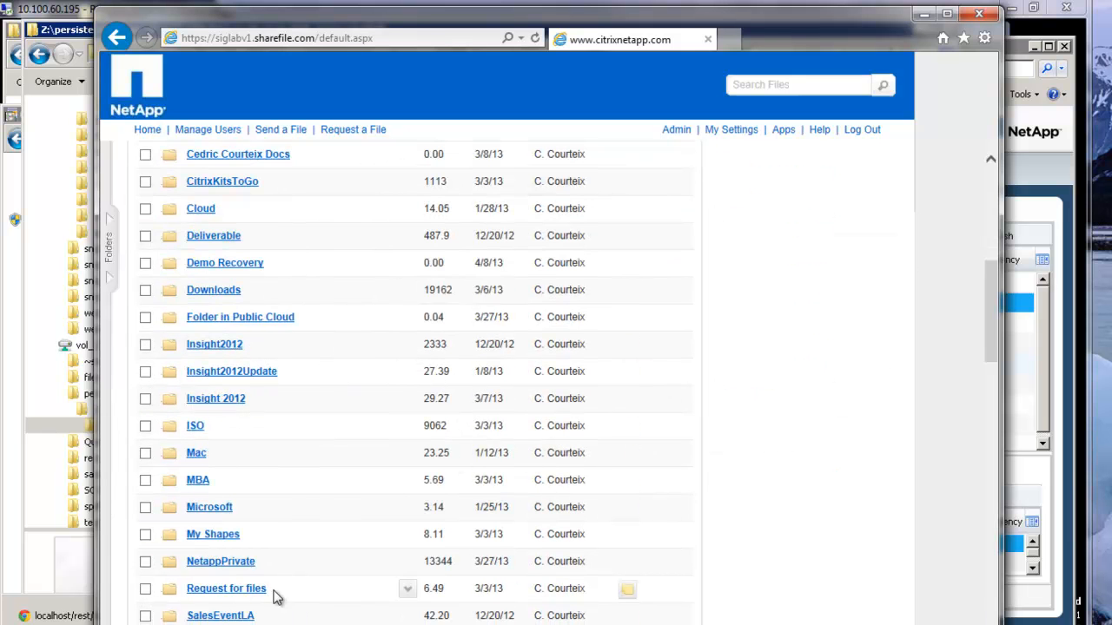
left_click(216, 270)
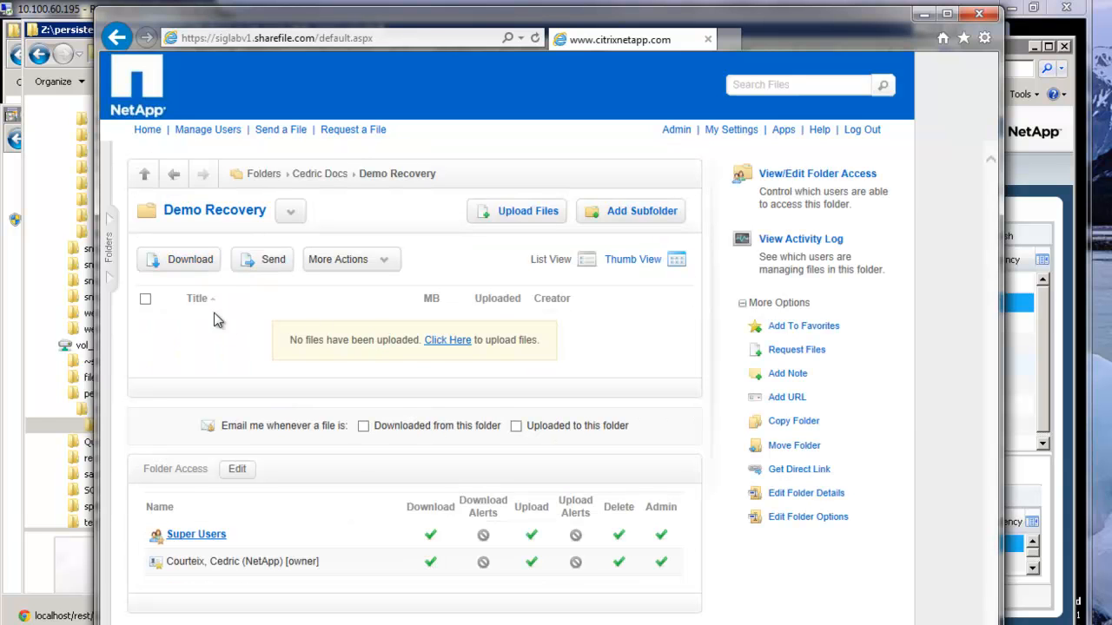
Open the Storage Zones page in the account's administration settings.
left_click(676, 132)
left_click(757, 511)
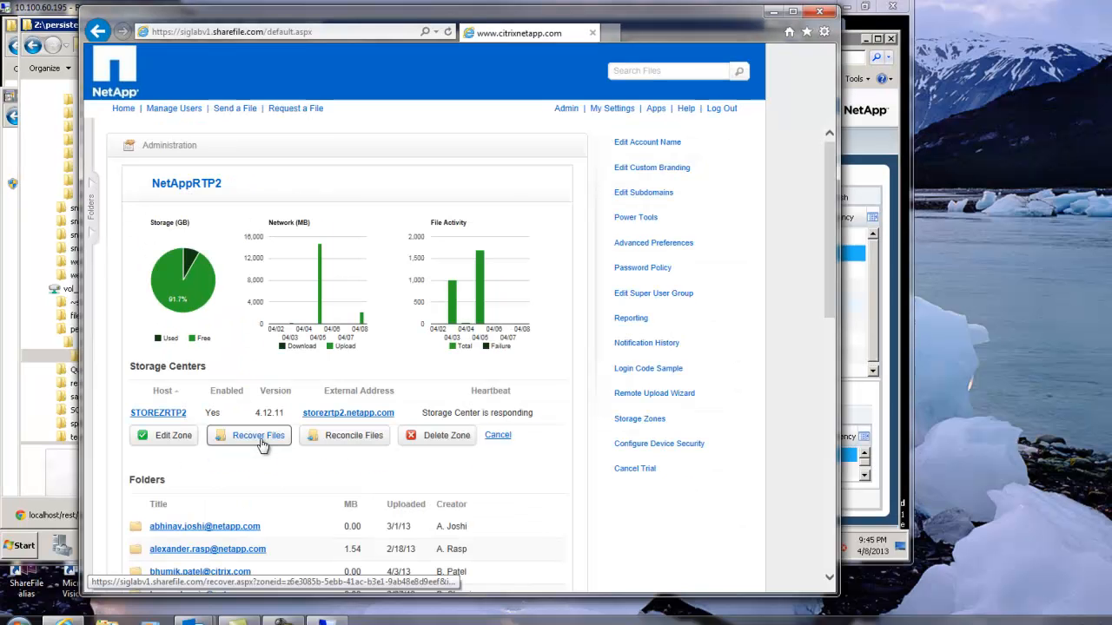
Open the storage zone's file recovery page and browse through the owner's documents folder to the Demo Recovery folder.
left_click(305, 527)
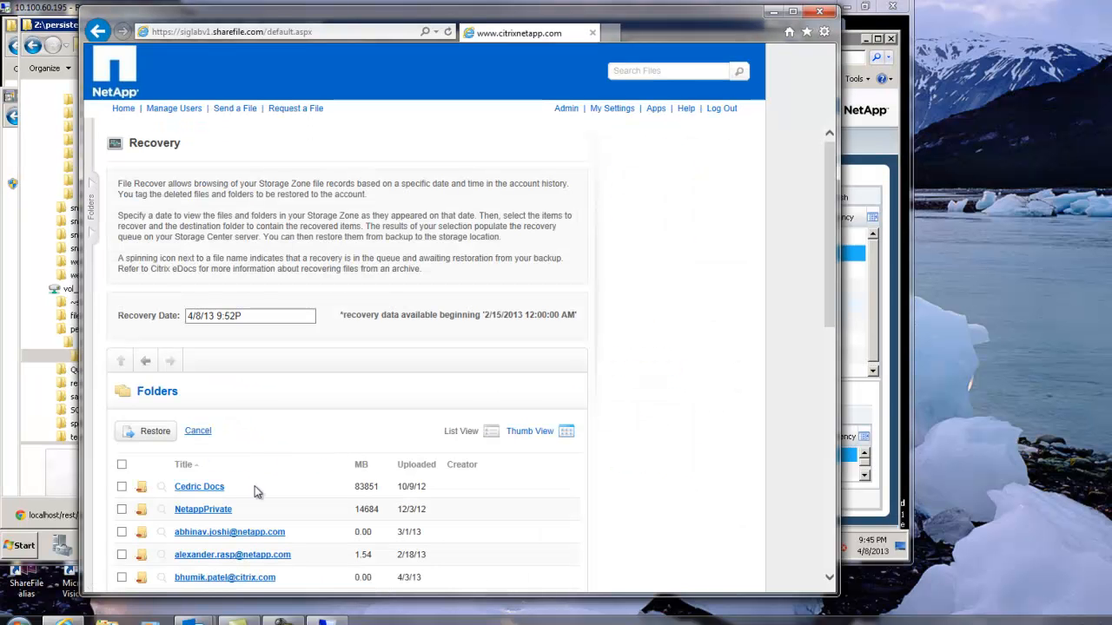
left_click(199, 488)
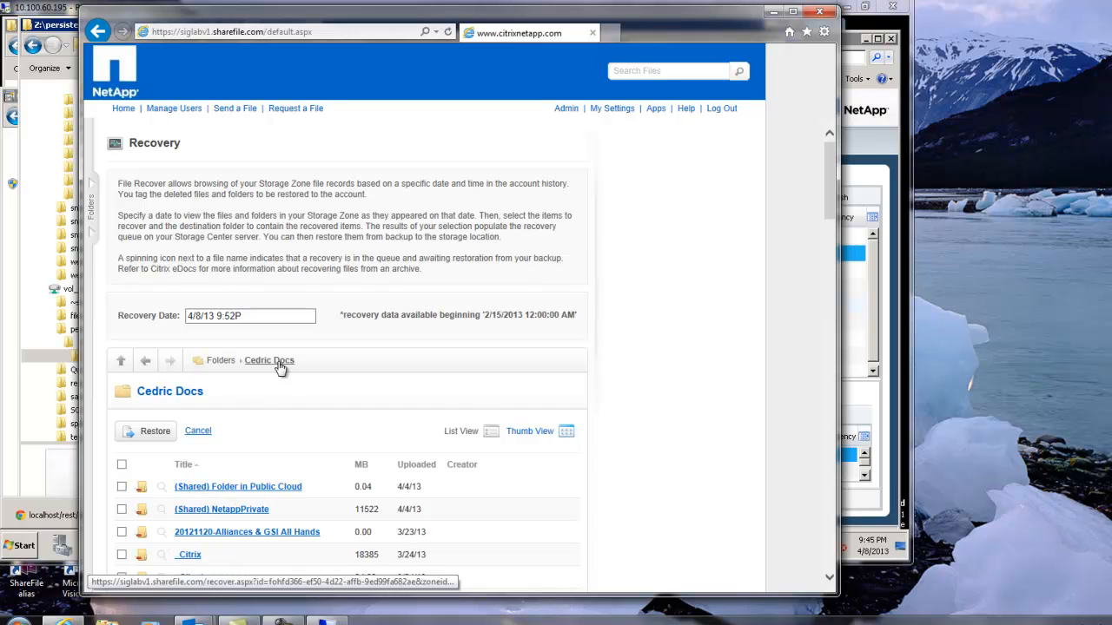
scroll(832, 501, "down", 5)
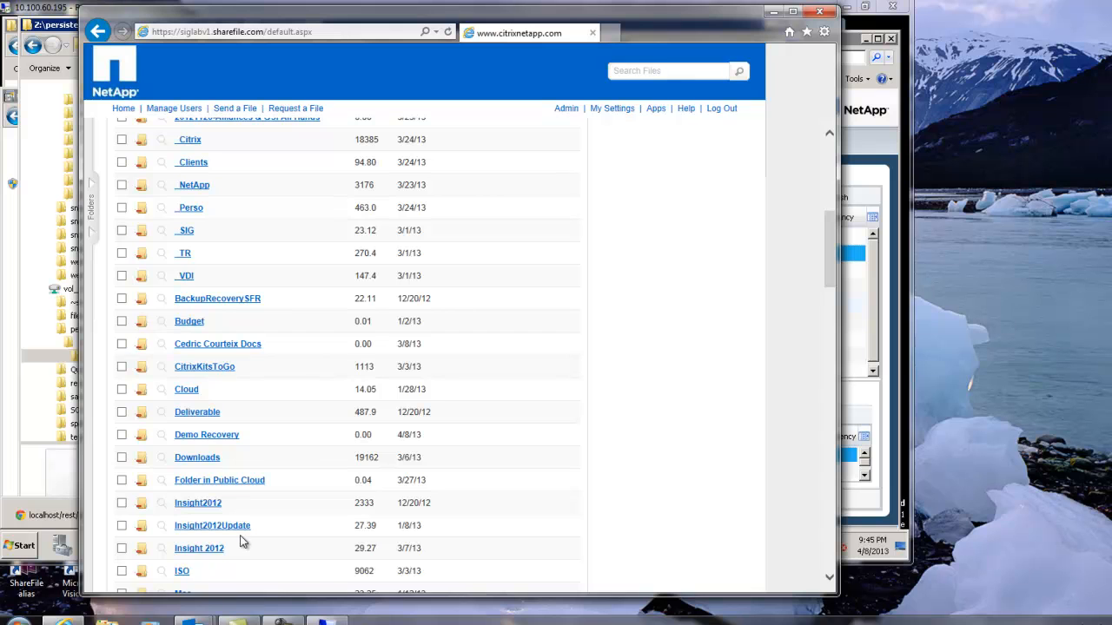
left_click(216, 436)
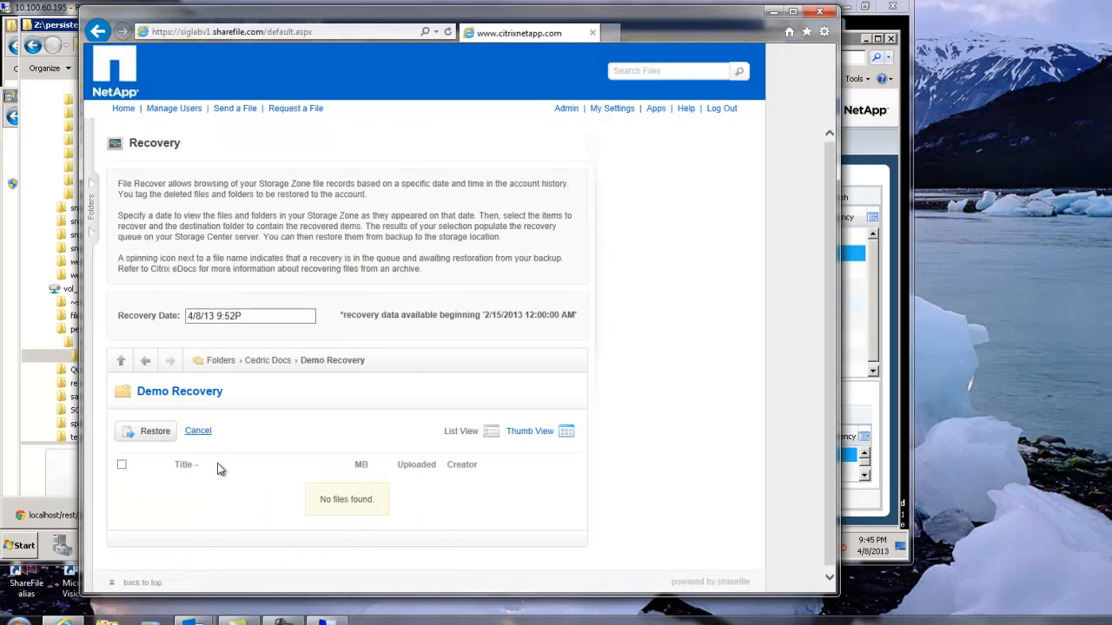
Set the recovery date for the Demo Recovery folder to 4/8/13 9:50P.
left_click(245, 323)
left_click(307, 518)
left_click(306, 518)
left_click(328, 555)
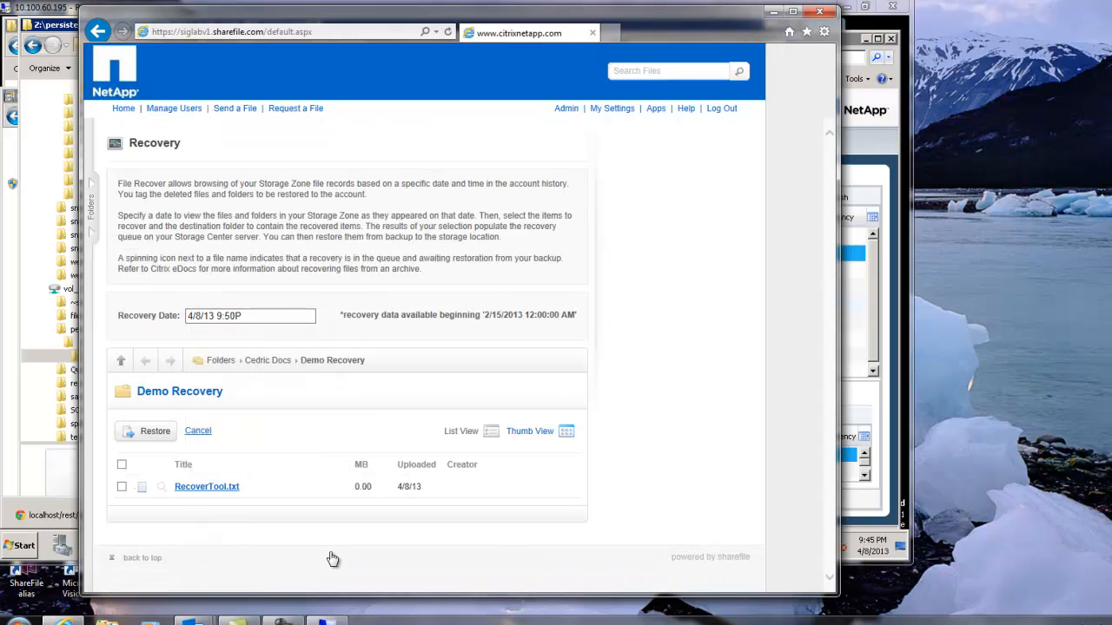
Restore RecoverTool.txt to the Demo Recovery folder inside the owner's documents folder.
left_click(121, 487)
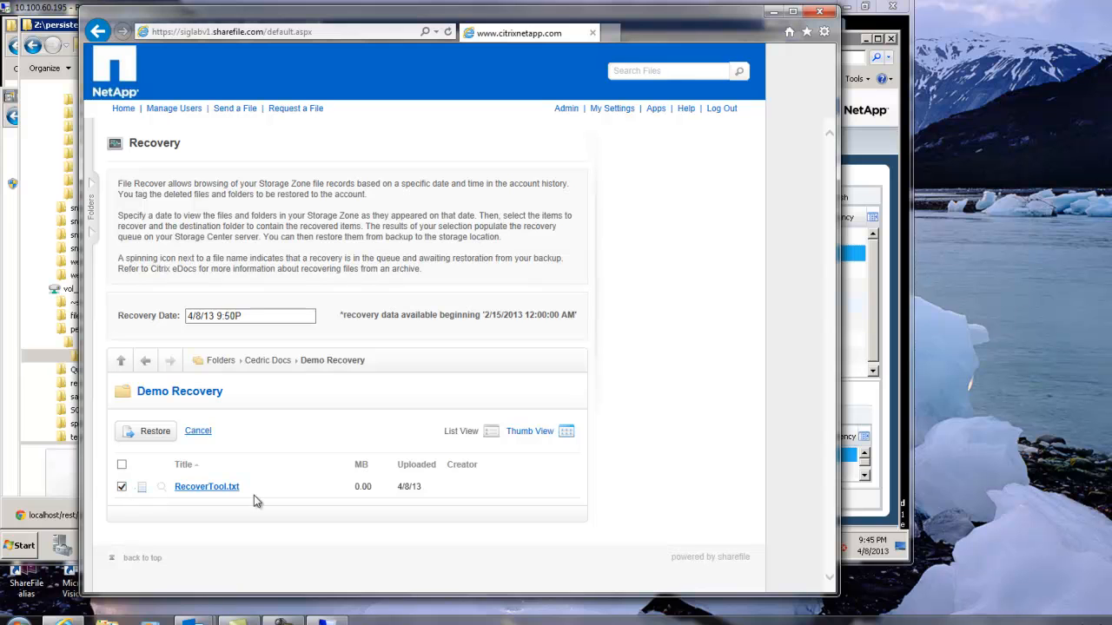
left_click(153, 434)
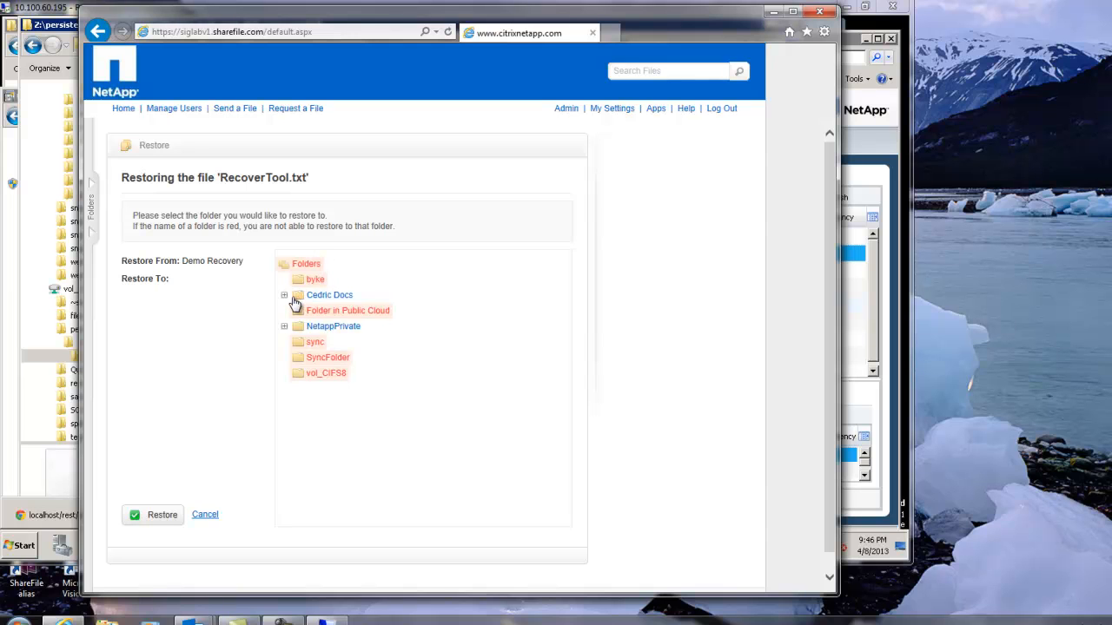
left_click(284, 298)
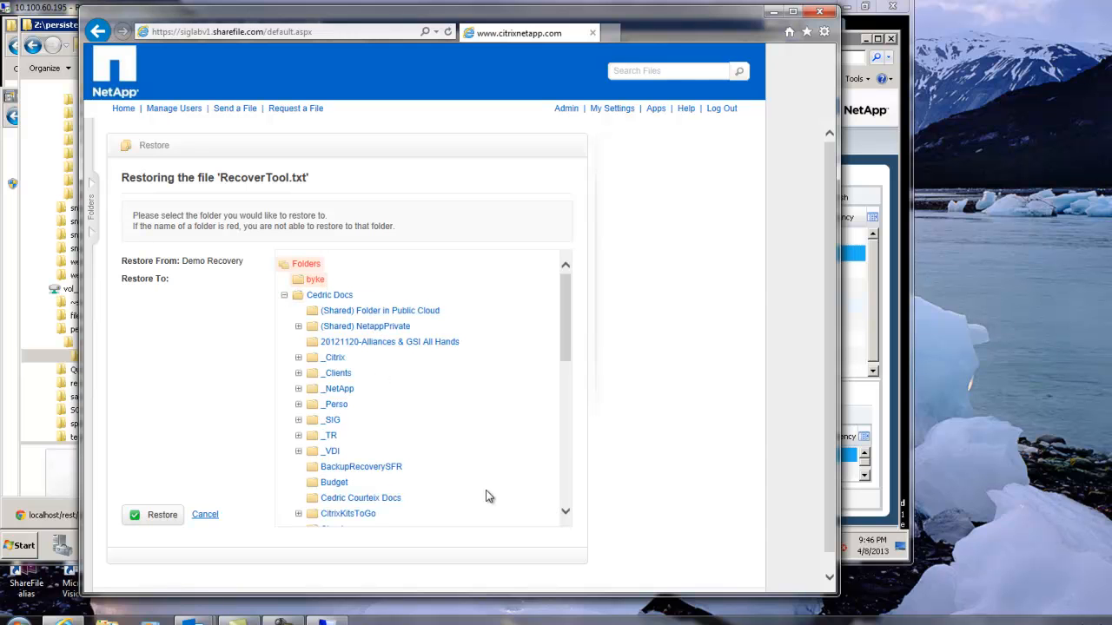
scroll(566, 496, "down", 5)
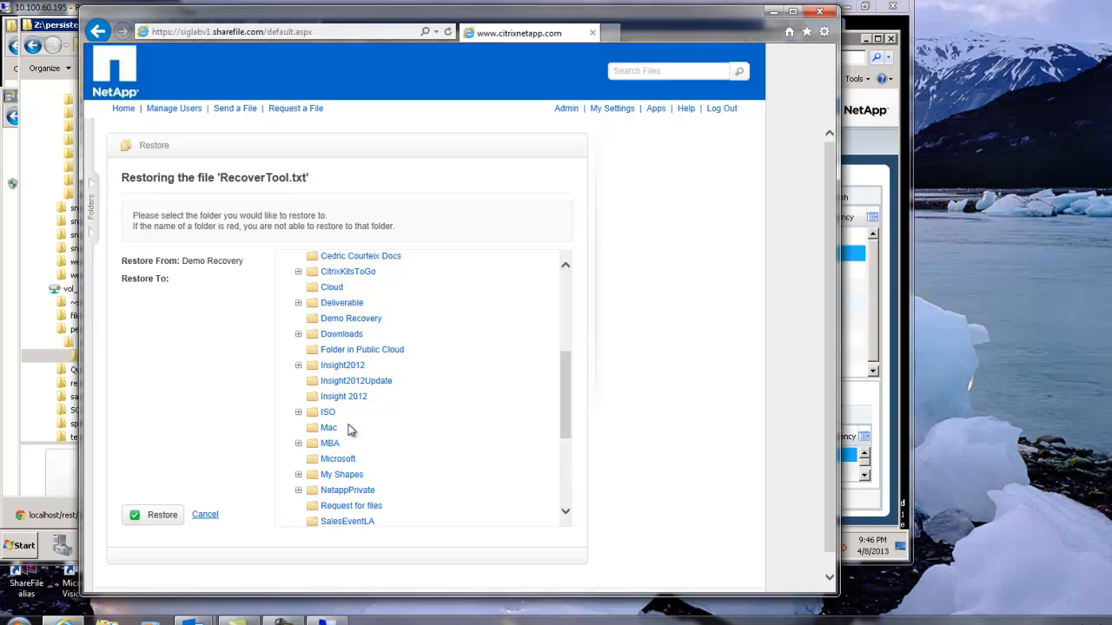
left_click(356, 320)
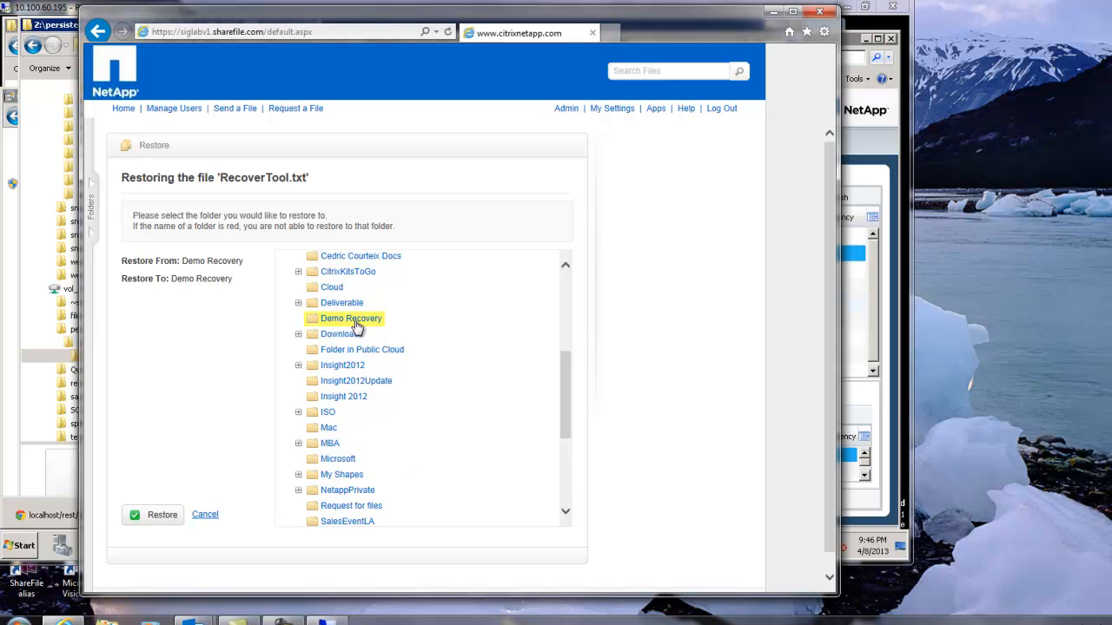
left_click(150, 517)
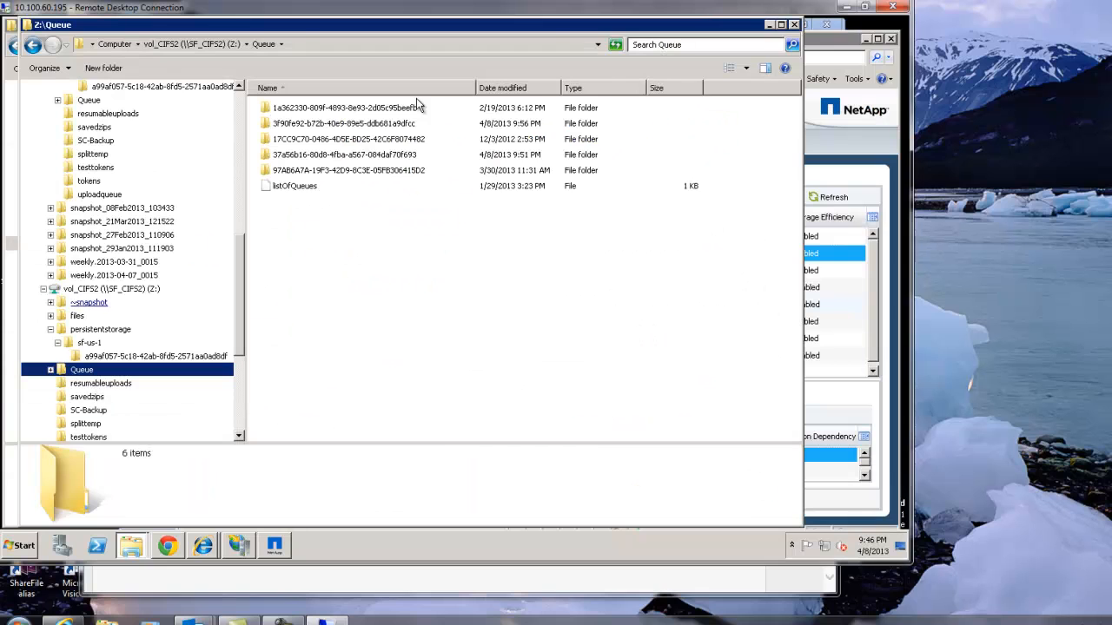
Switch to the remote desktop and open the recovery request file in the Z: drive's Queue subfolder with Notepad.
double_click(342, 124)
double_click(342, 111)
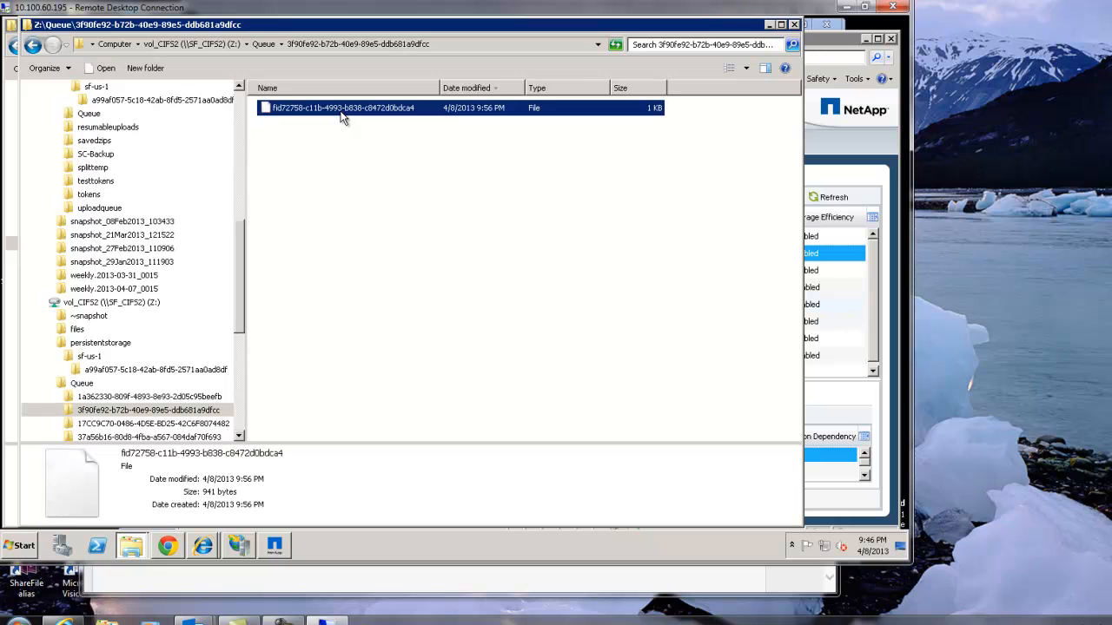
left_click(500, 285)
left_click(335, 216)
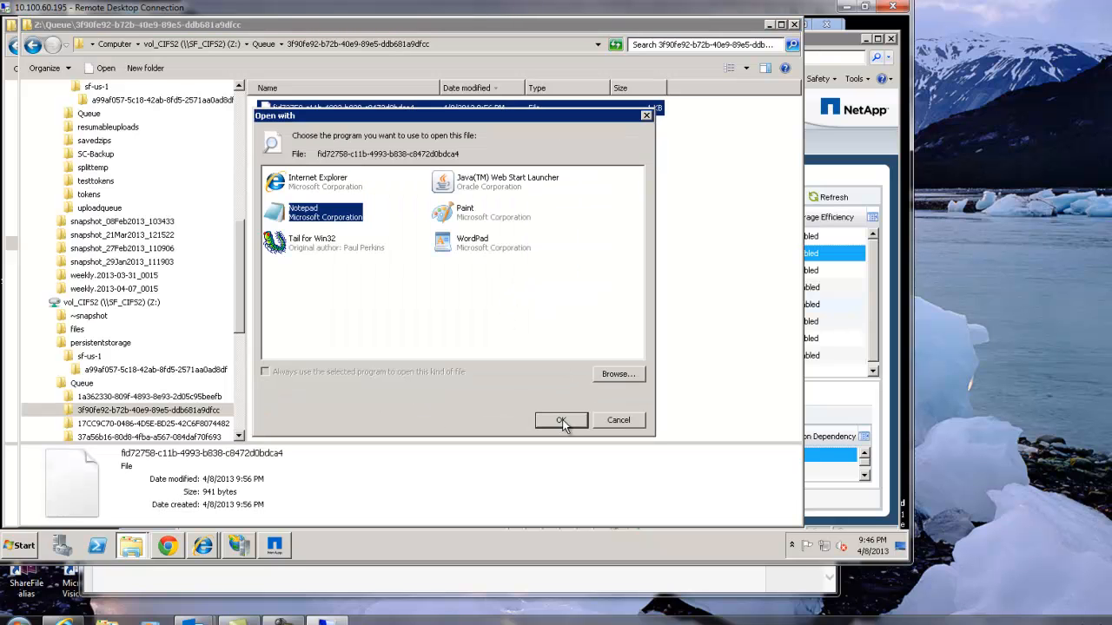
left_click(561, 421)
left_click(499, 280)
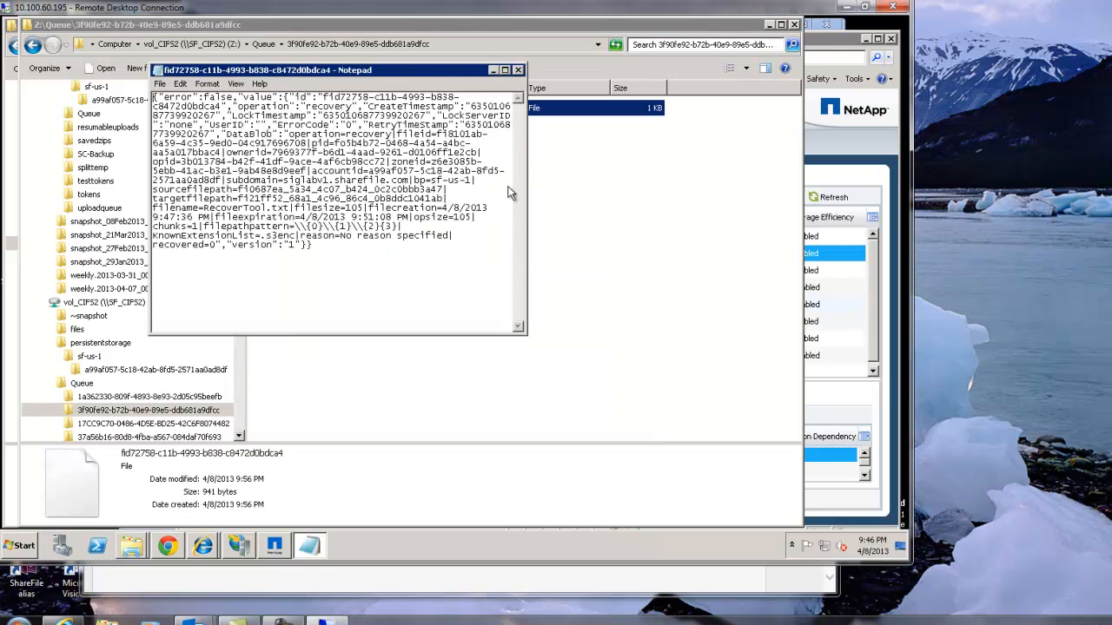
Examine the recovery request's operation, file name and recovery status fields in Notepad, and close the file.
left_click_drag(421, 74, 512, 187)
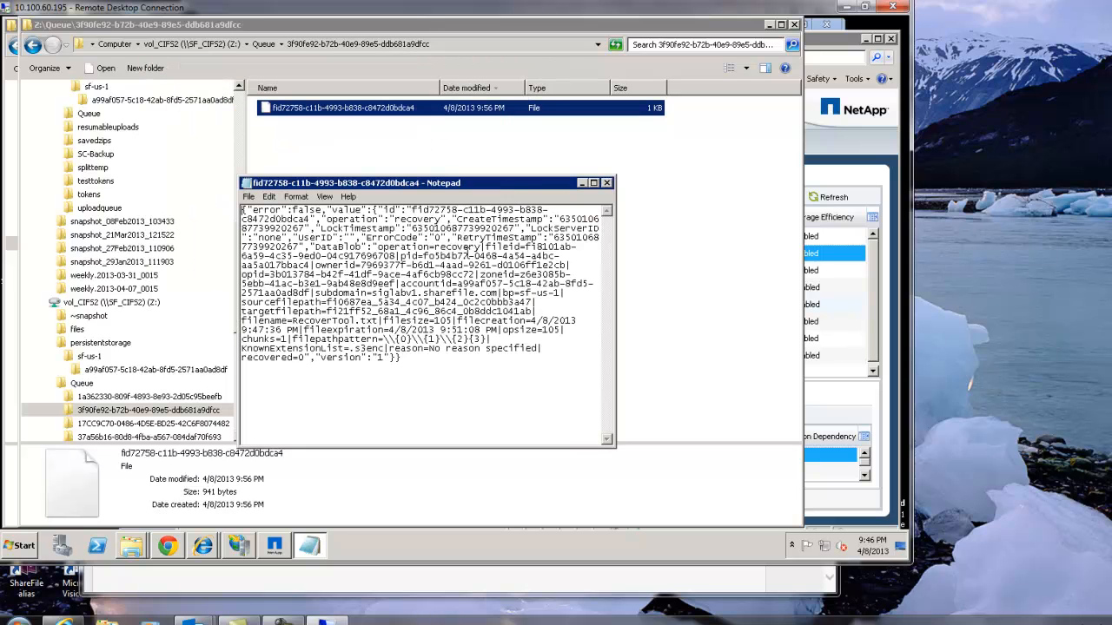
left_click_drag(331, 347, 534, 356)
left_click(606, 183)
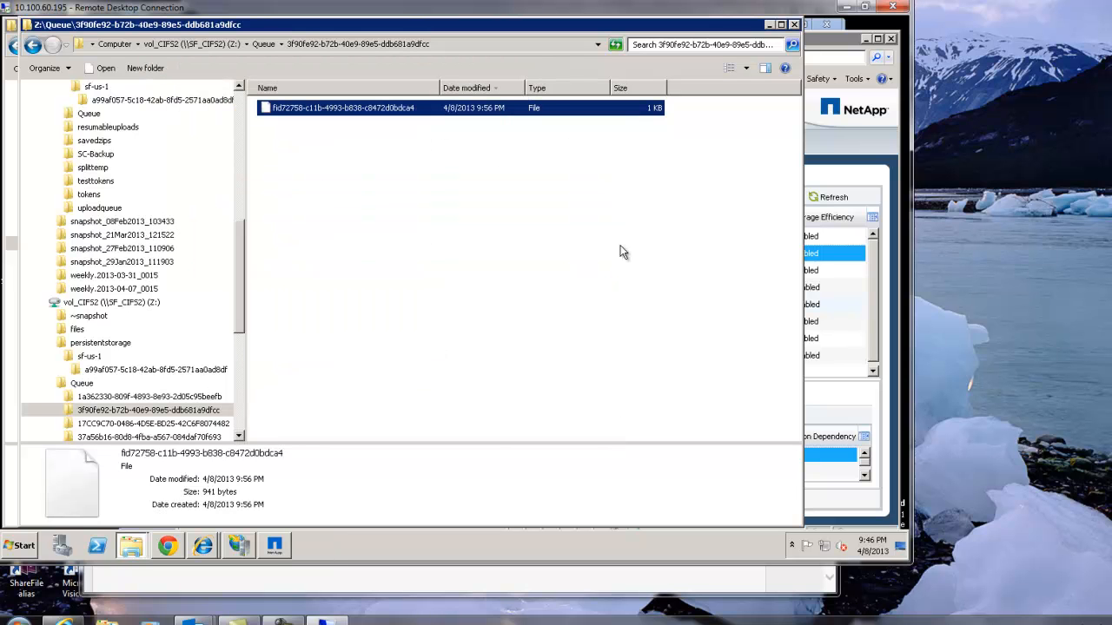
left_click(622, 251)
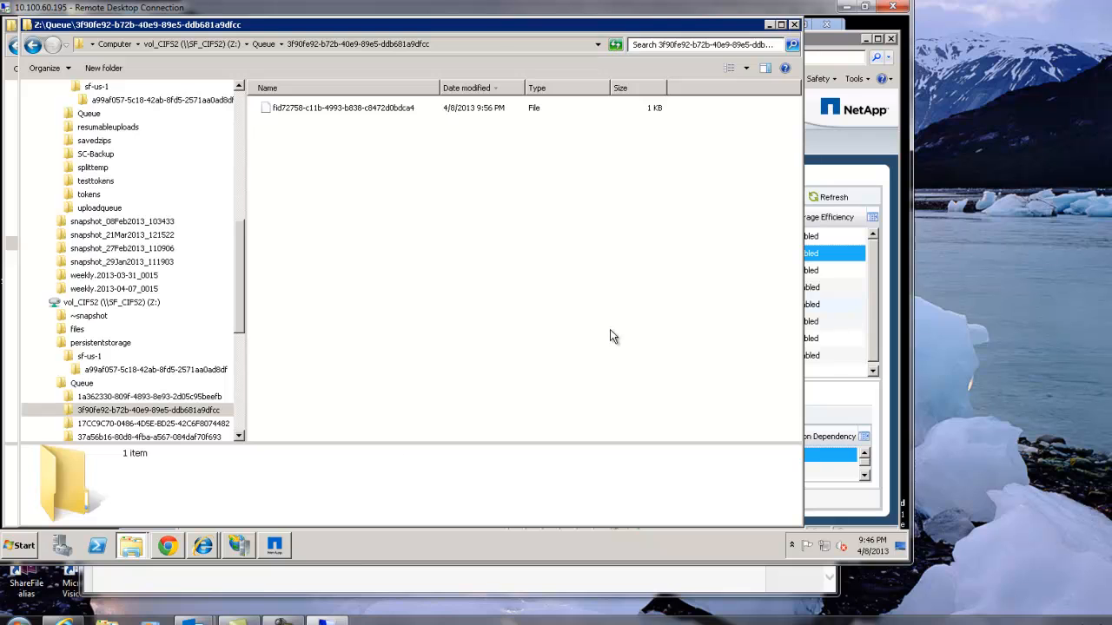
Switch to Recovery Manager Configuration, refresh its logs and examine the latest work item entries.
left_click(274, 546)
left_click(573, 481)
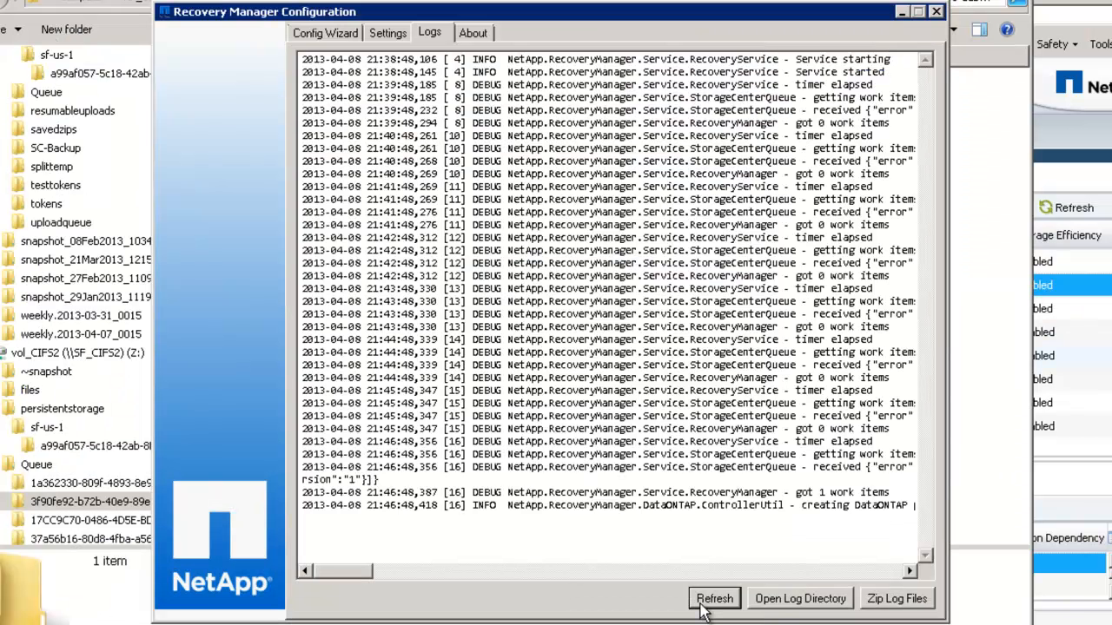
left_click_drag(796, 491, 899, 508)
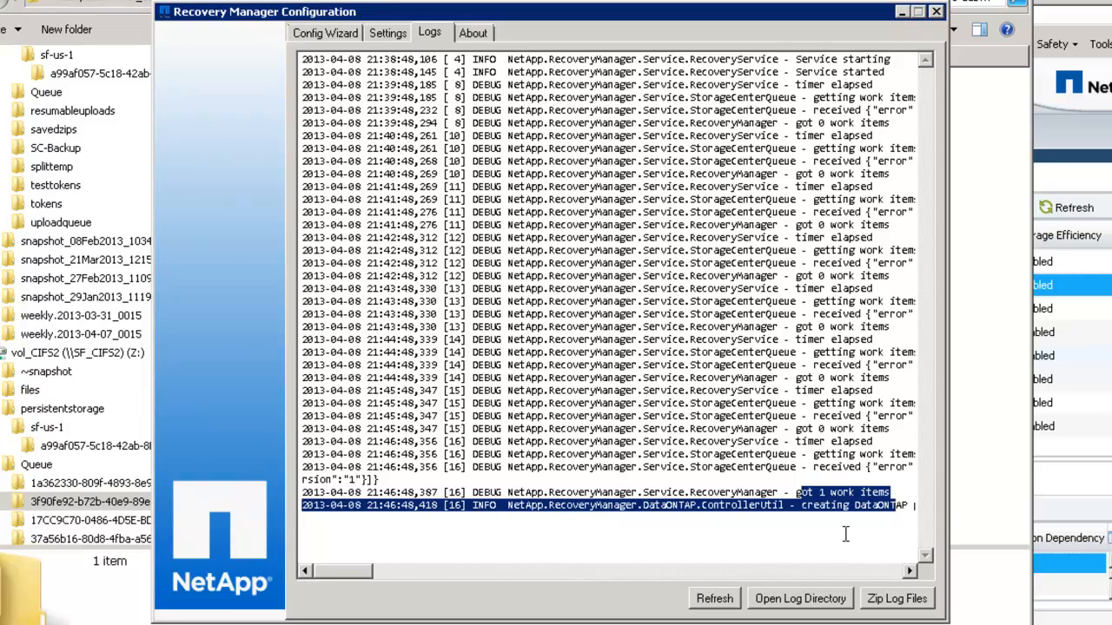
left_click(689, 572)
mouse_move(384, 573)
left_mouse_down()
mouse_move(299, 573)
mouse_move(379, 575)
left_mouse_up()
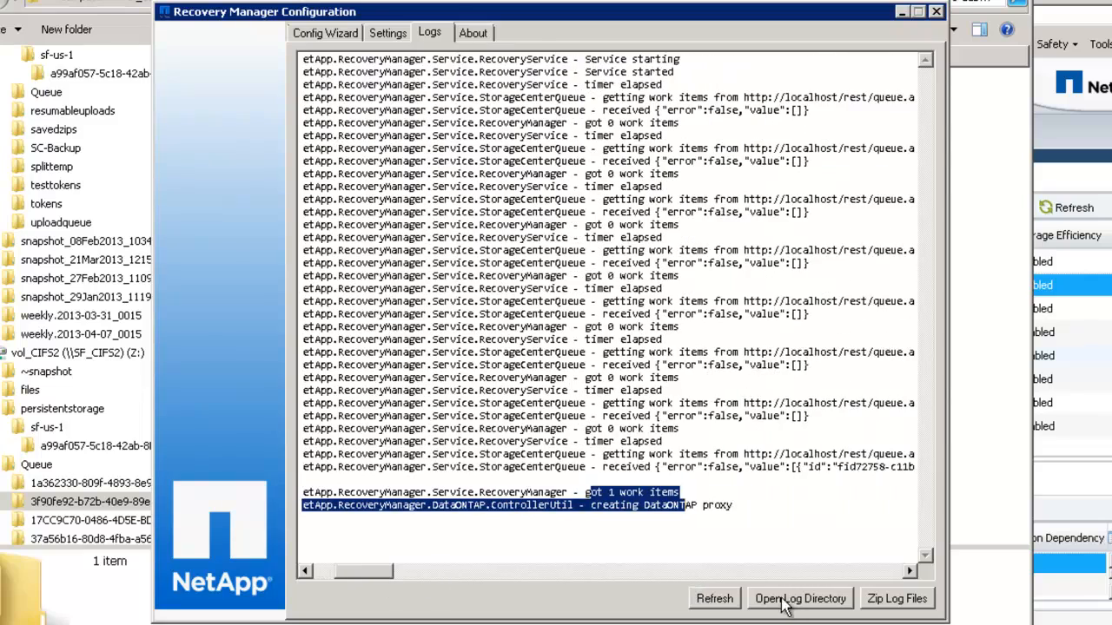
Refresh the Recovery Manager logs again and read the full width of the newest entries to follow the restore.
left_click(714, 598)
left_click(457, 572)
mouse_move(414, 572)
left_mouse_down()
mouse_move(489, 572)
mouse_move(422, 570)
left_mouse_up()
left_click_drag(545, 556, 306, 519)
left_click(475, 575)
left_click_drag(416, 568, 429, 567)
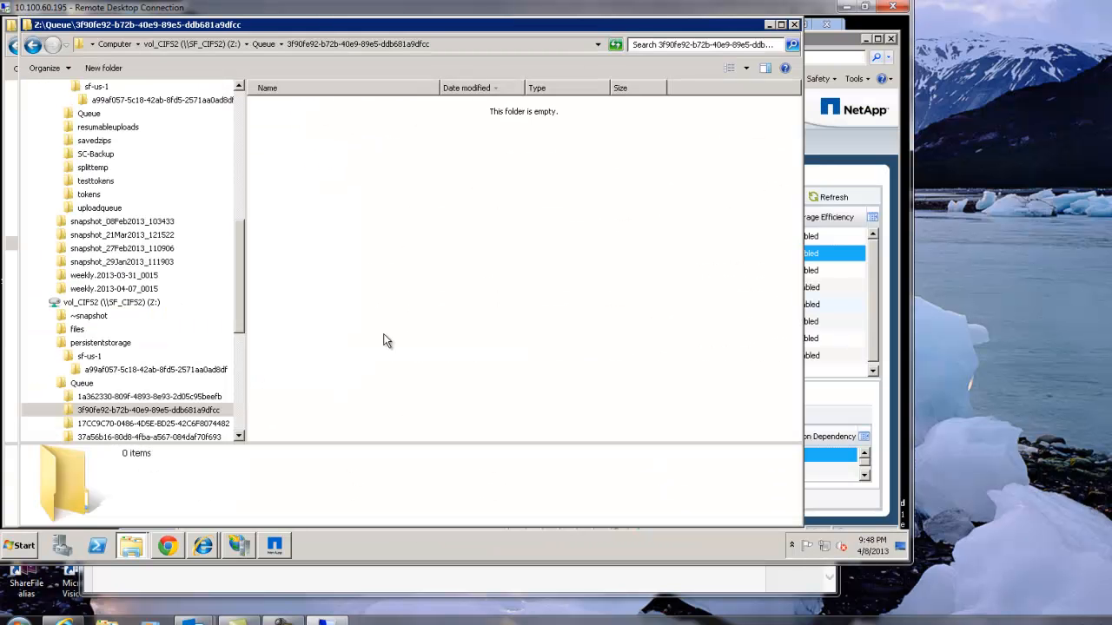
Switch back to the ShareFile site, reload the Demo Recovery folder and open the restored RecoverTool.txt.
left_click(203, 546)
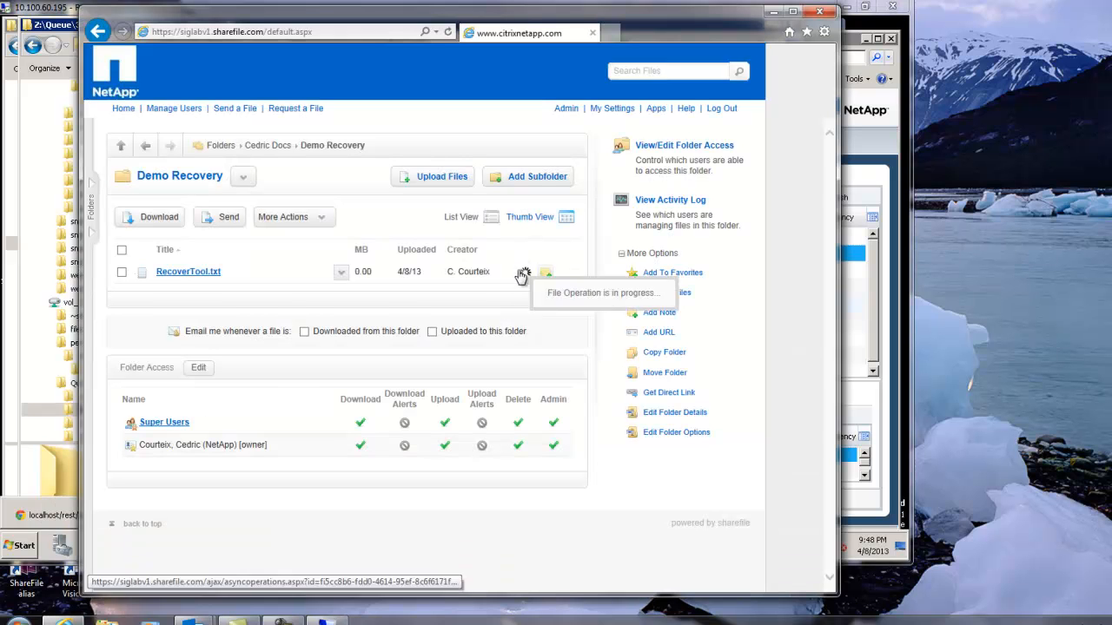
left_click(243, 177)
left_click(151, 179)
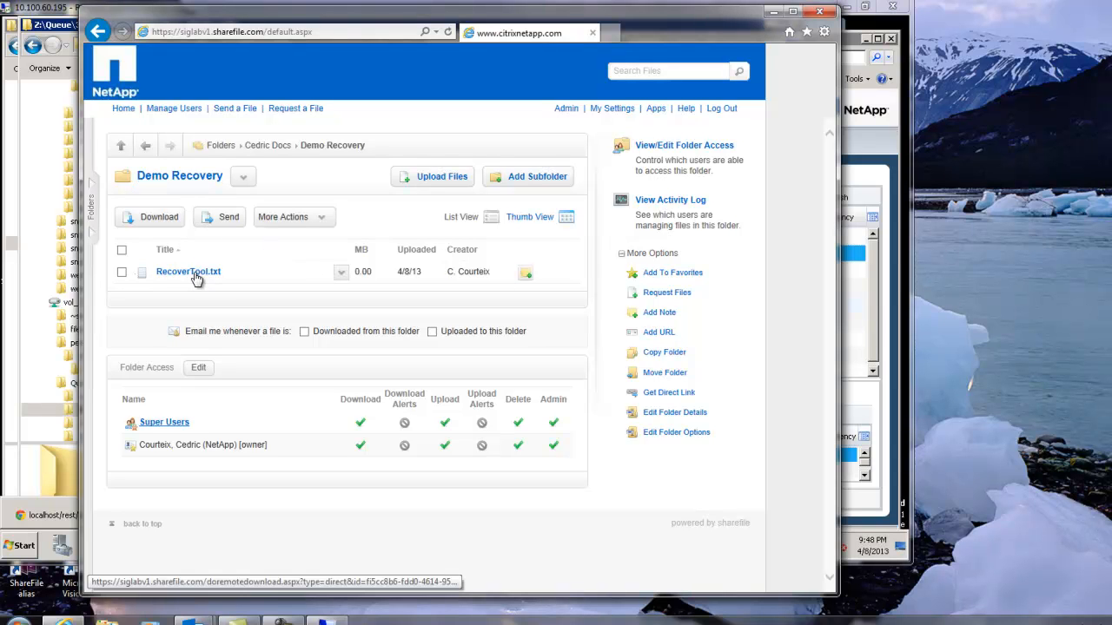
left_click(196, 277)
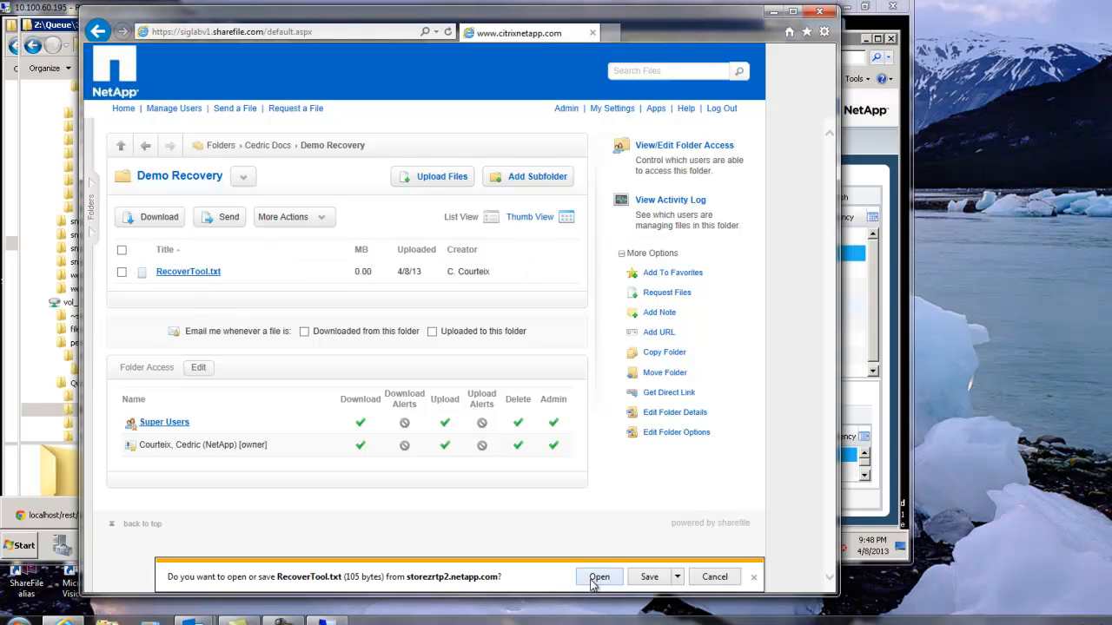
left_click(595, 579)
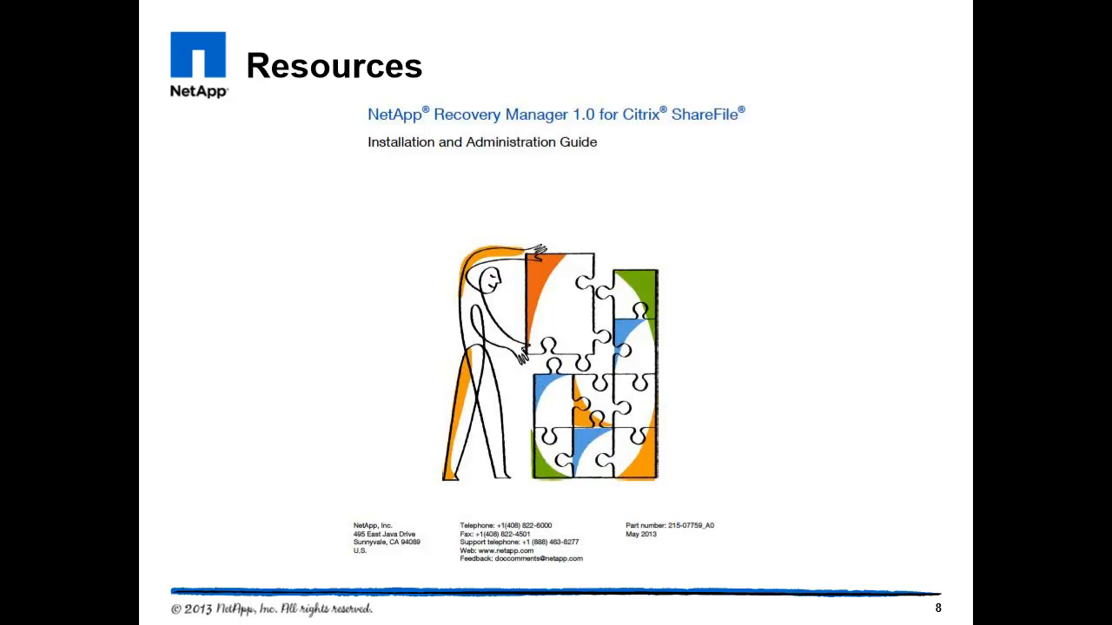
key("Right")
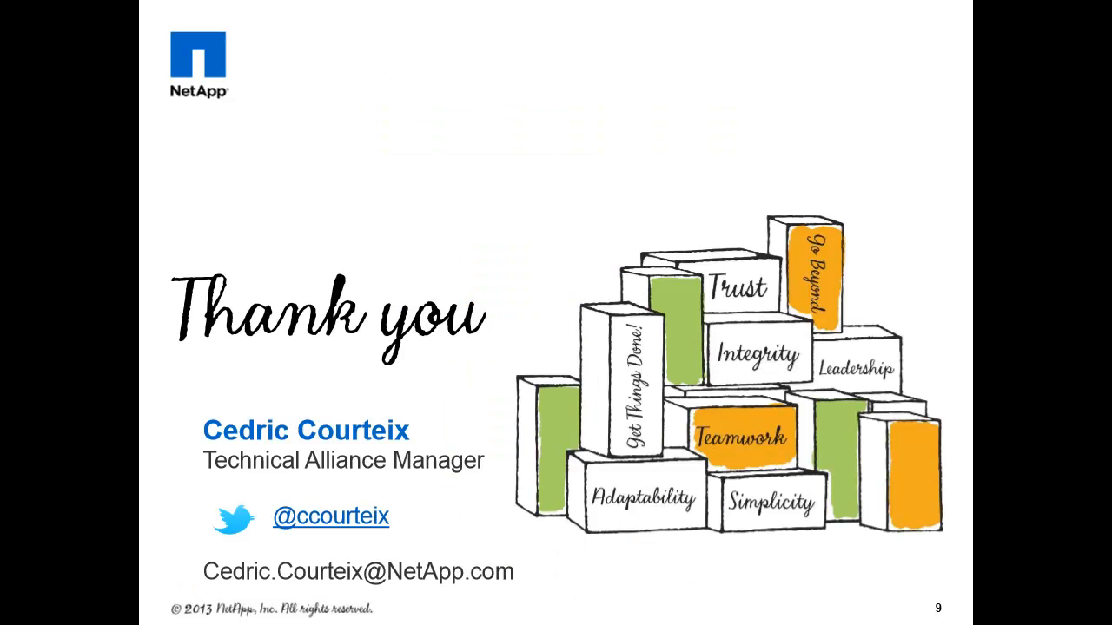